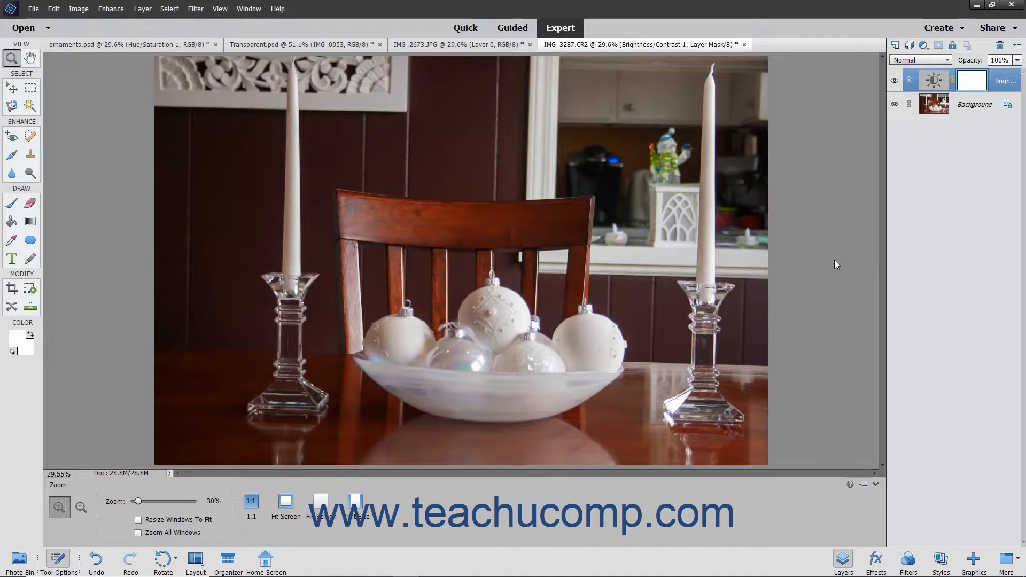
Check the Brightness/Contrast layer's opacity and Normal blend mode, then drag the layer to the trash
click(934, 81)
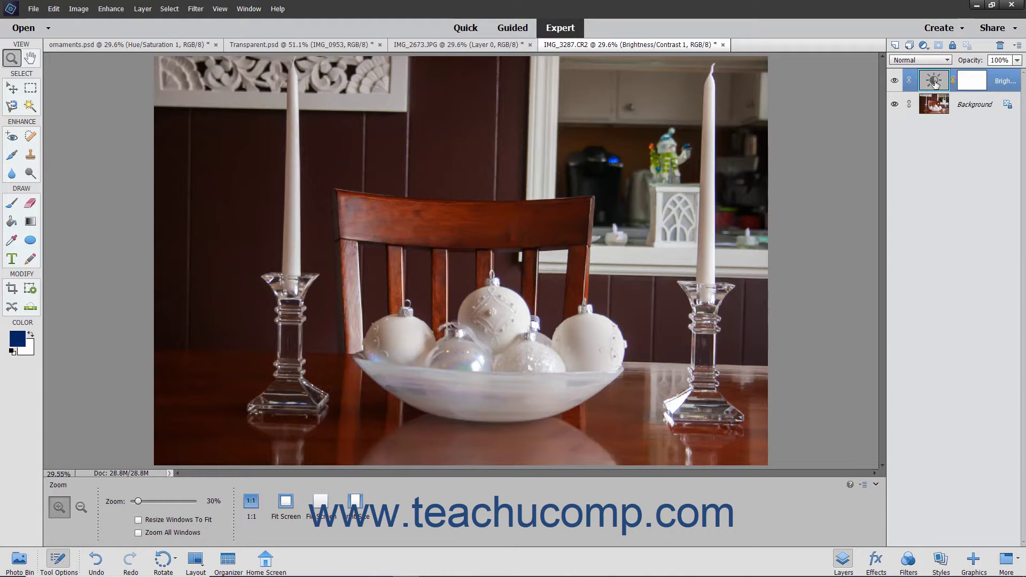
click(1007, 62)
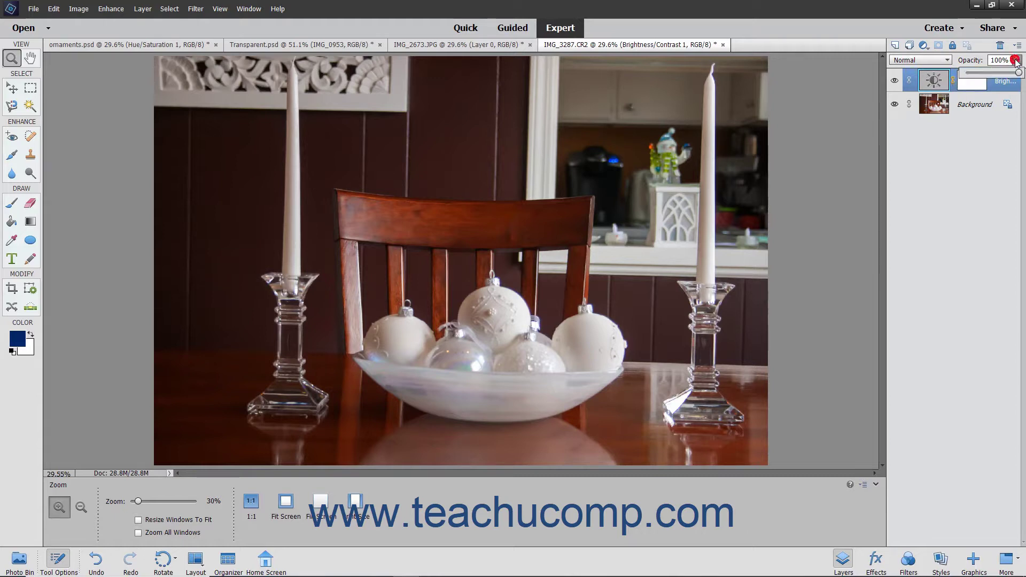
click(947, 61)
click(947, 61)
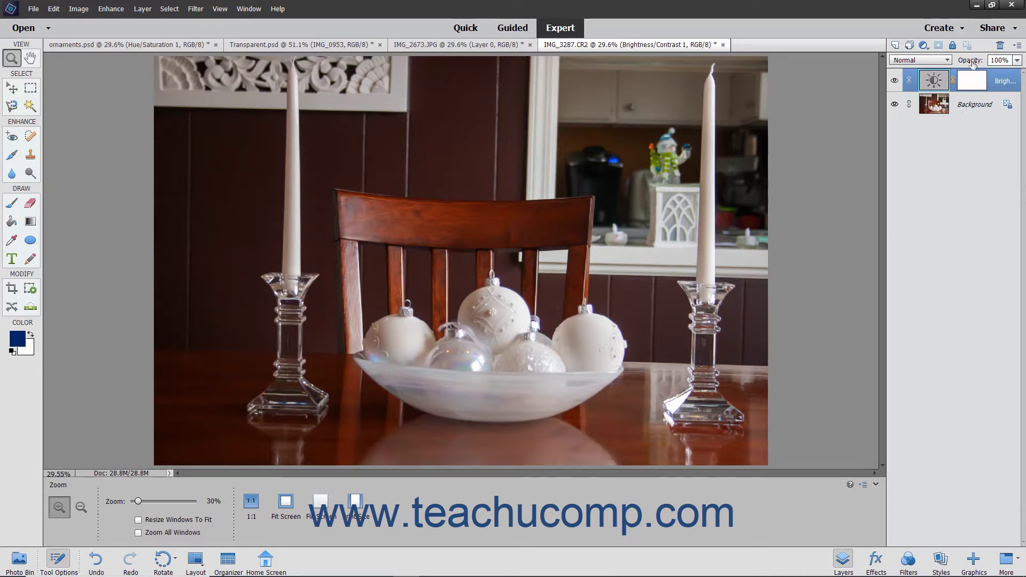
drag(962, 75, 1000, 46)
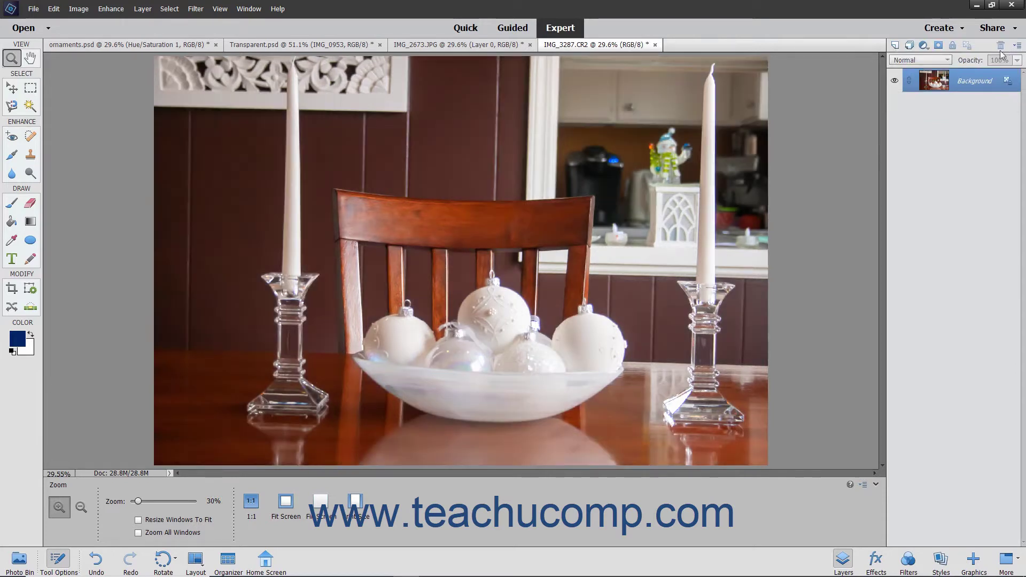
Browse the fill/adjustment layer list, then show the Layer > New Fill Layer submenu
click(925, 47)
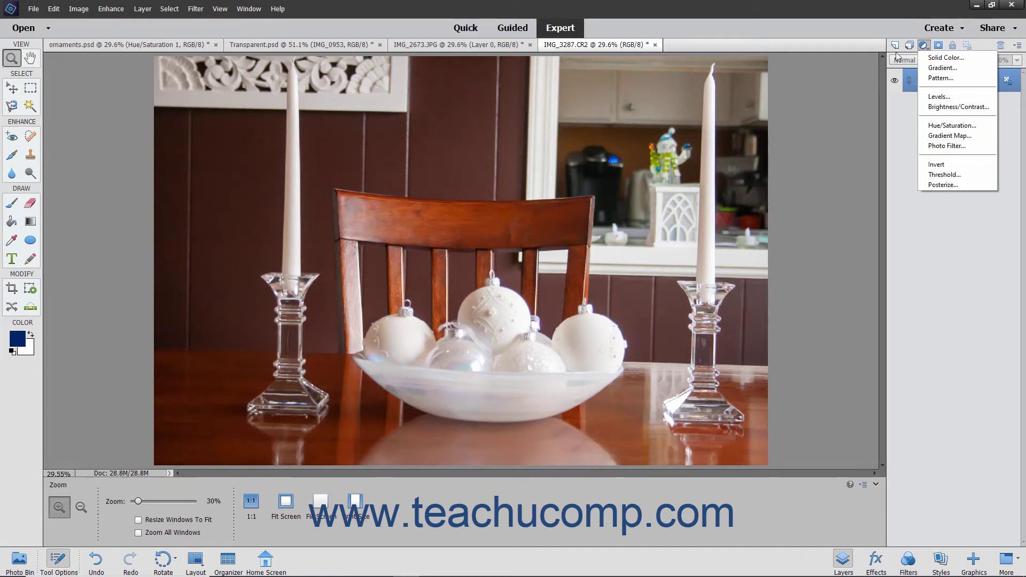
click(863, 32)
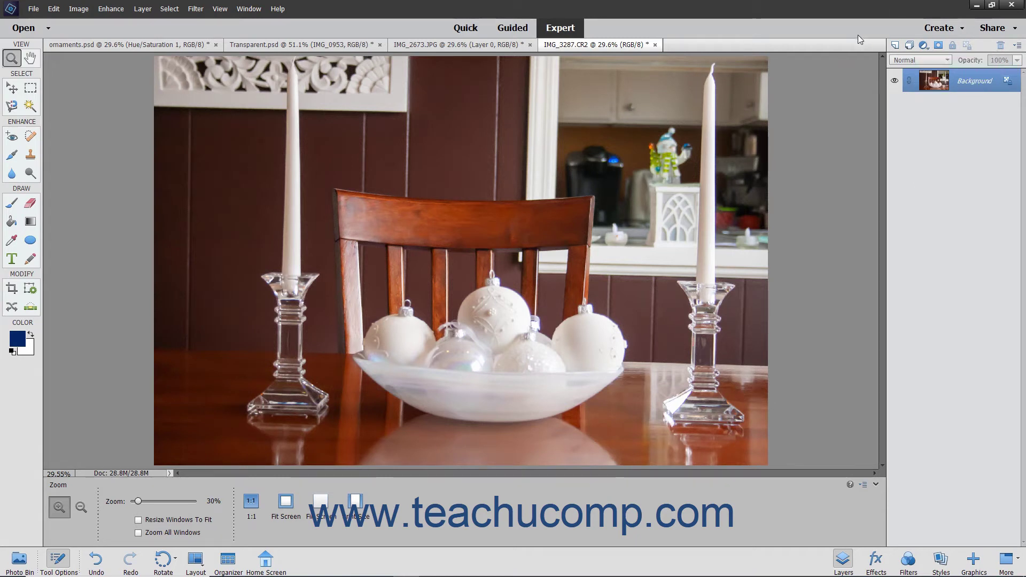
click(144, 9)
mouse_move(171, 95)
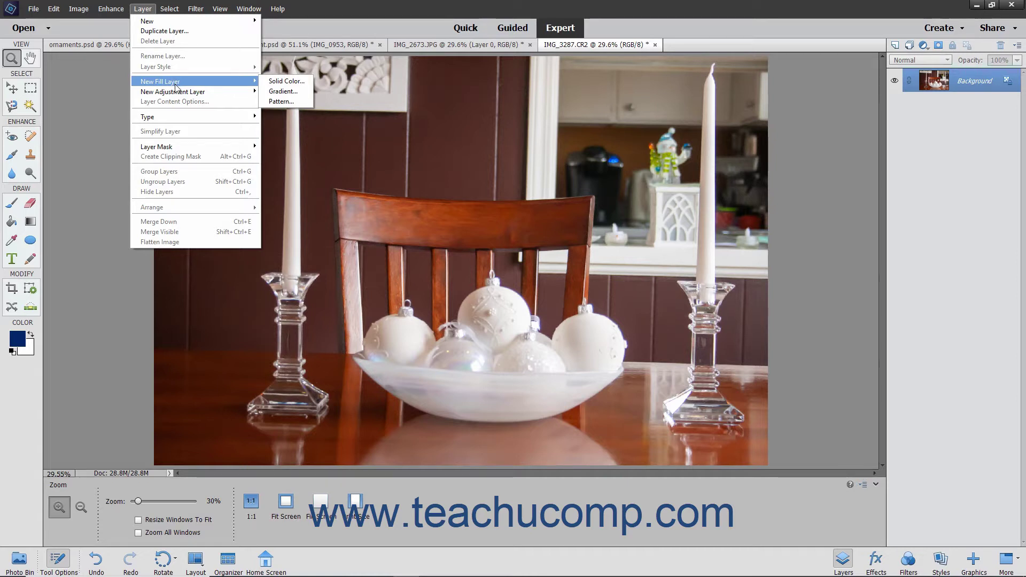
Add a Solid Color fill layer named Color Fill 1 in bright blue #1968ea
click(273, 83)
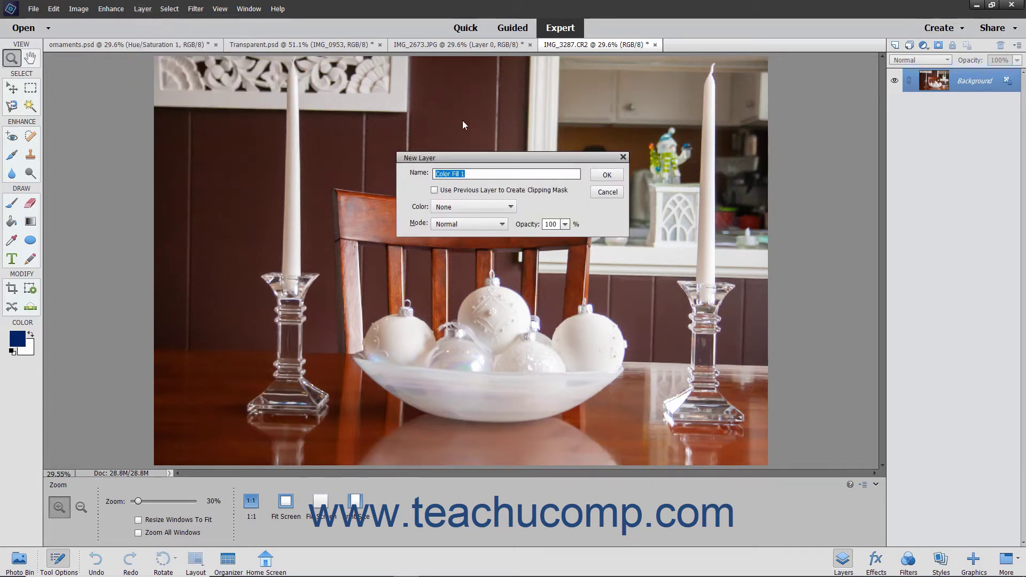
click(607, 175)
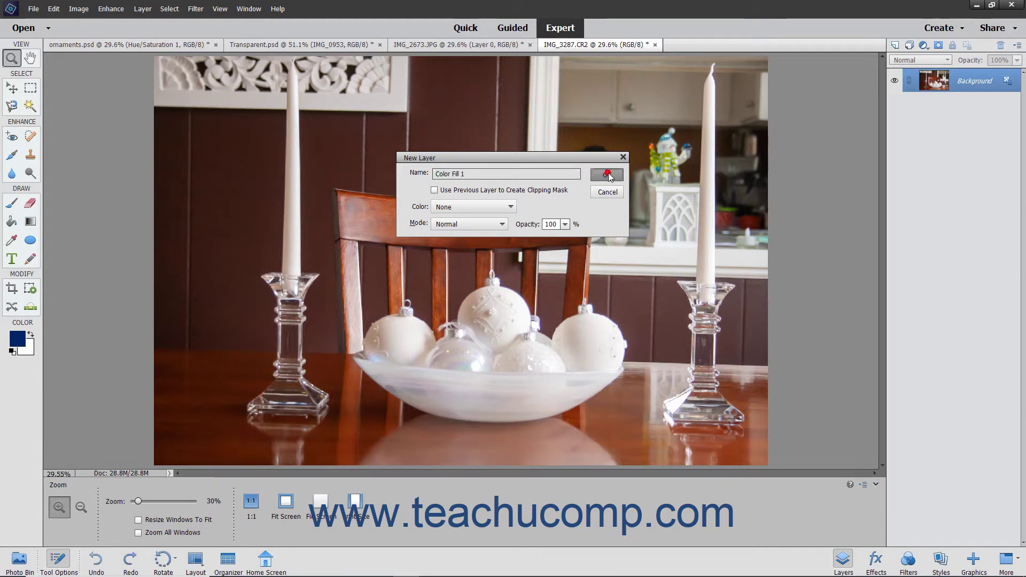
click(638, 167)
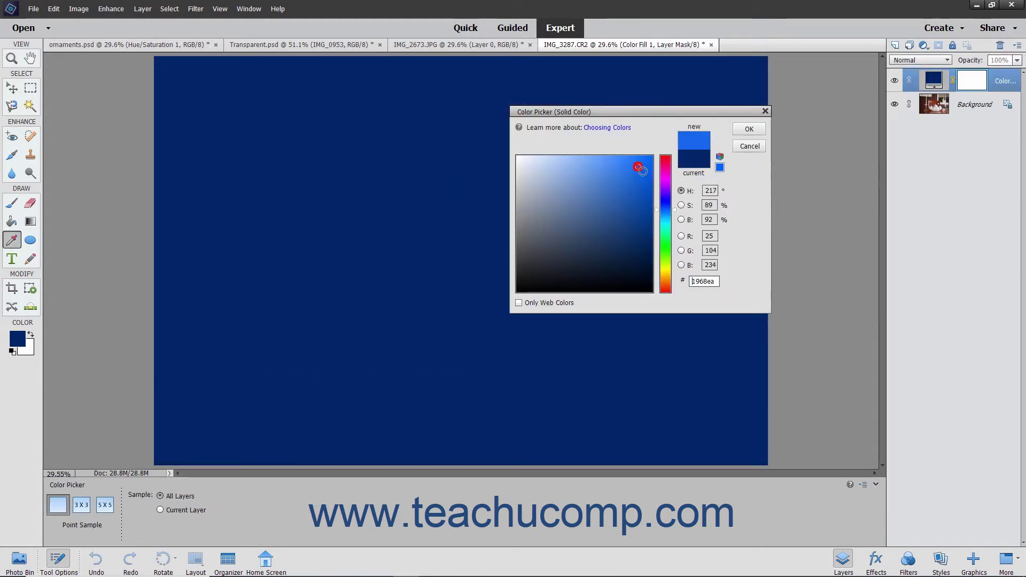
click(749, 129)
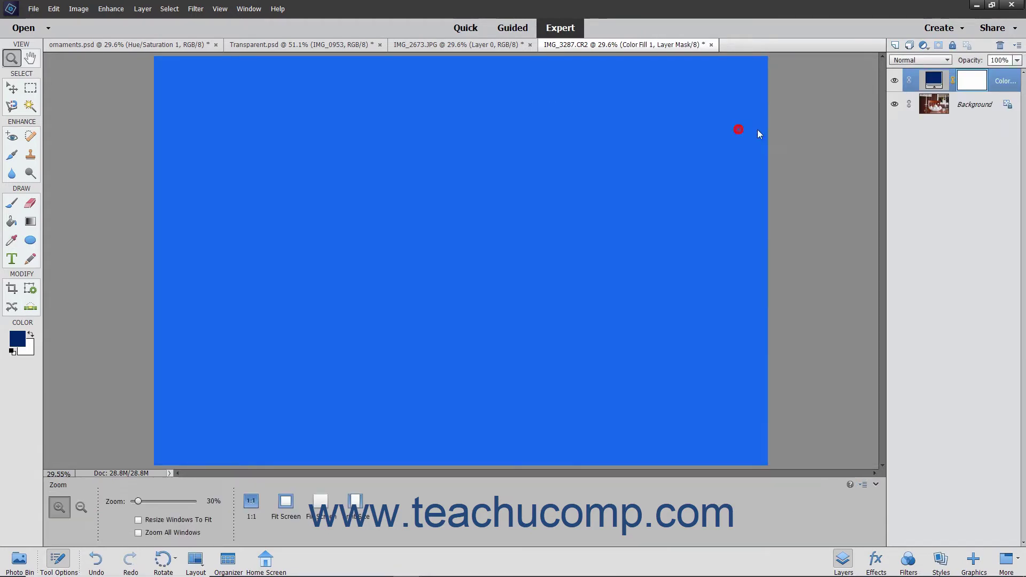
Lower the Color Fill 1 opacity to 5%, then delete the layer
click(1017, 60)
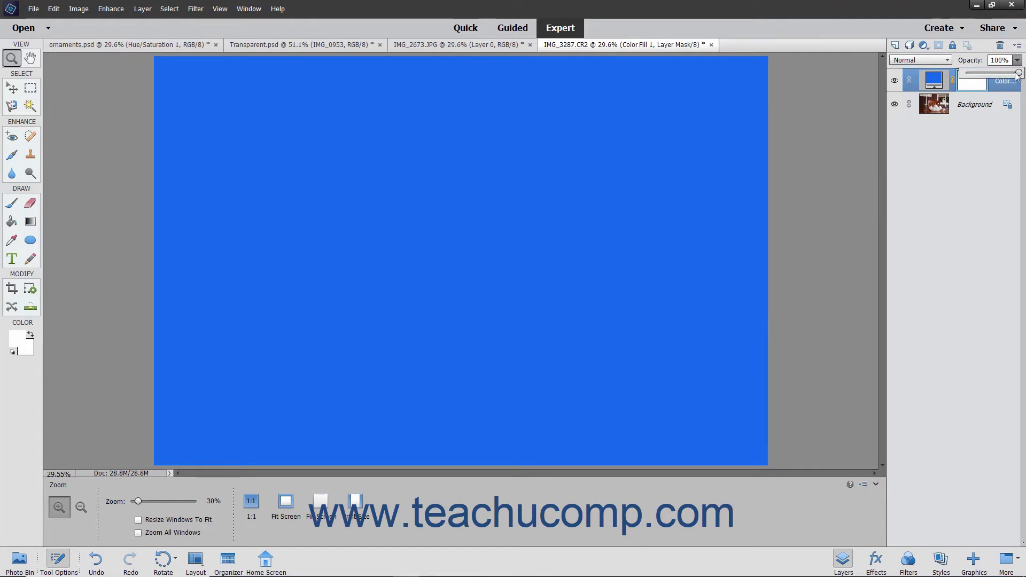
drag(1017, 74, 971, 78)
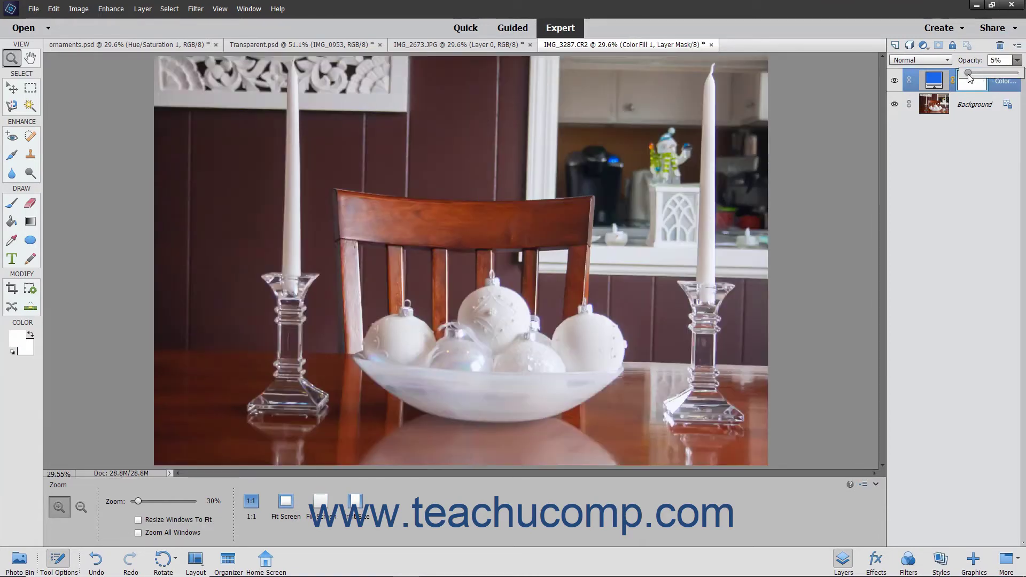
click(969, 167)
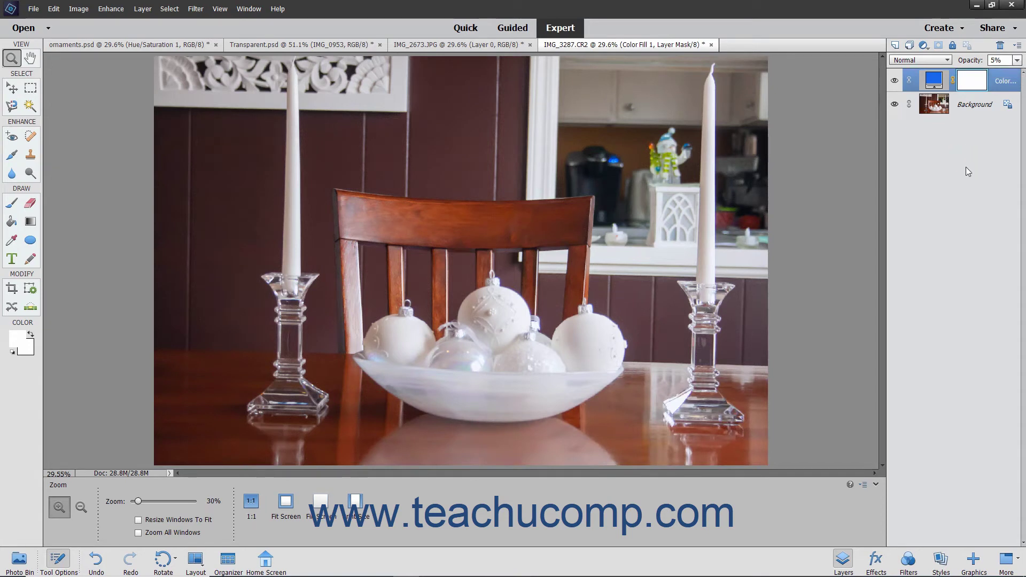
drag(978, 91, 1000, 45)
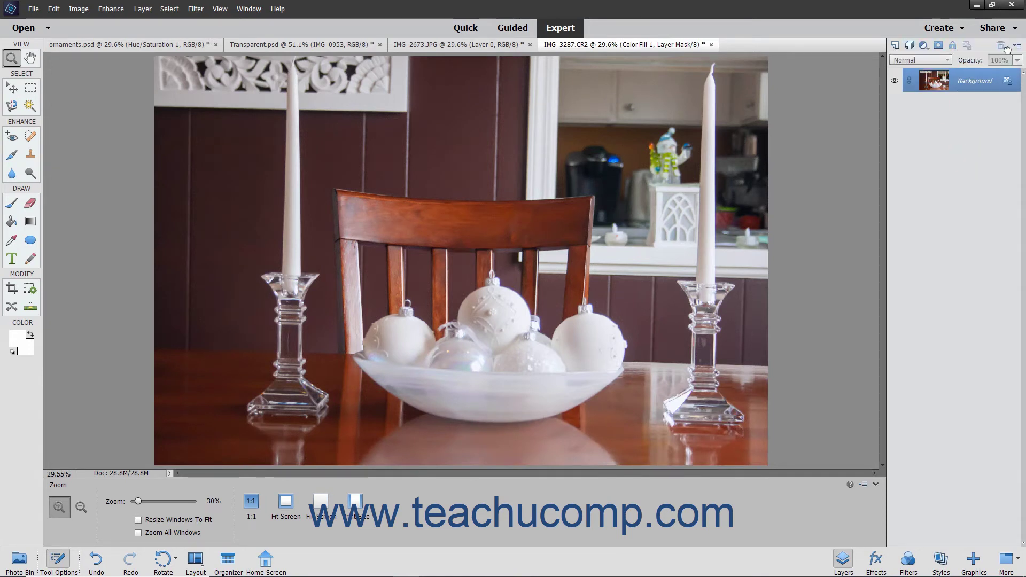
Add a blue linear Gradient Fill layer at 90° with default settings, then delete it
click(924, 45)
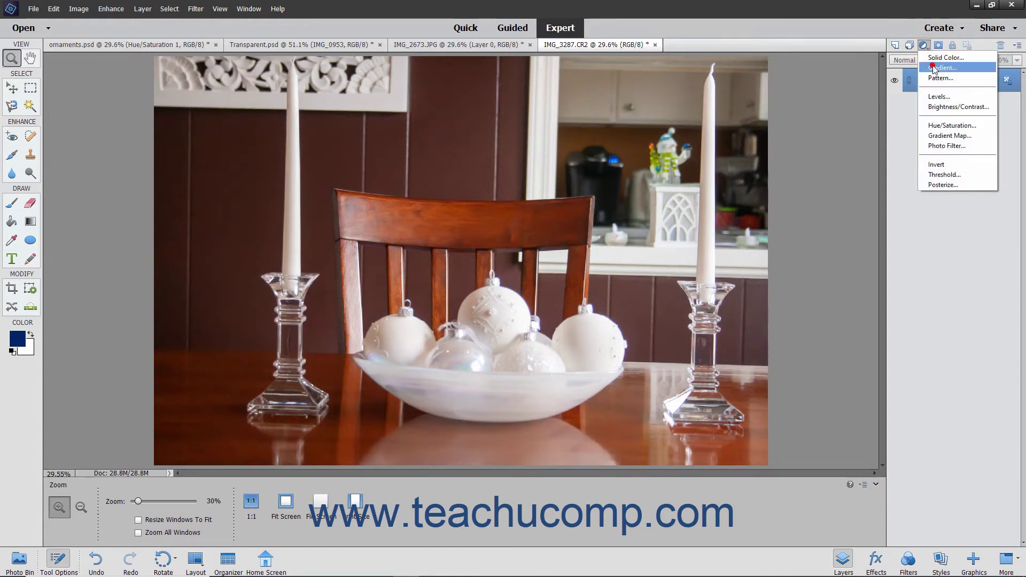
click(936, 68)
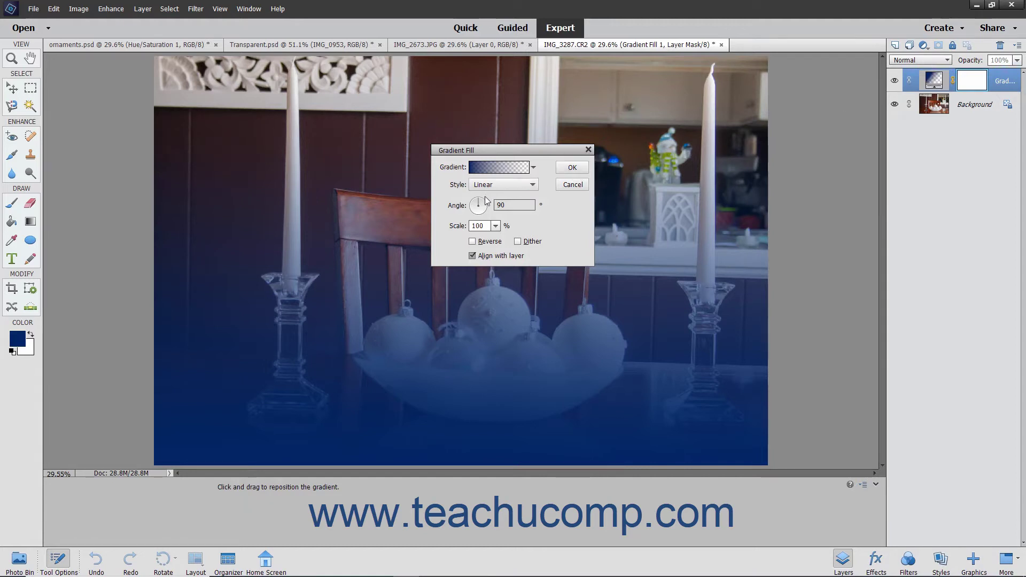
click(560, 172)
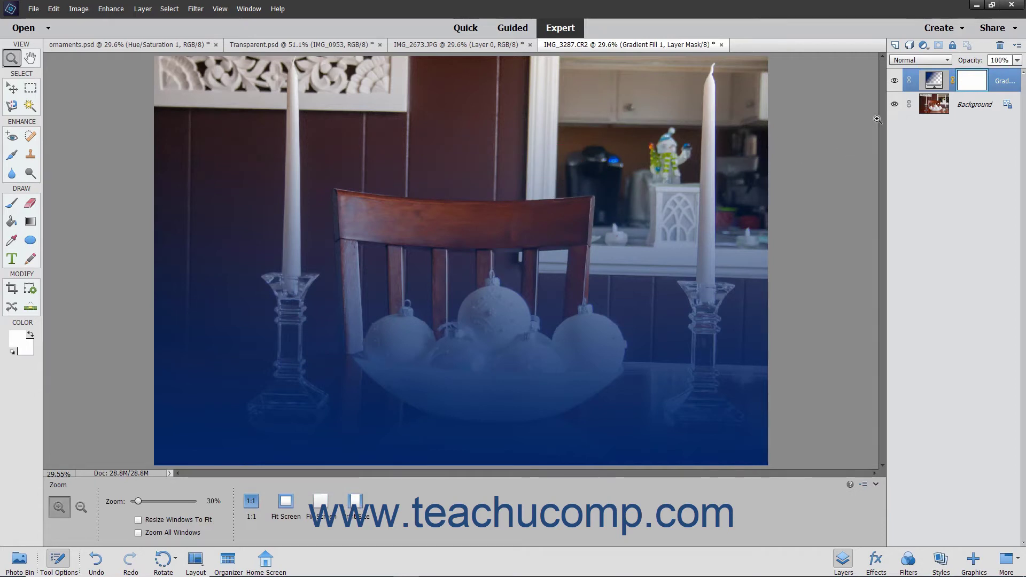
drag(989, 82, 1000, 45)
Add a wavy Pattern Fill layer with an enlarged pattern scale
click(927, 46)
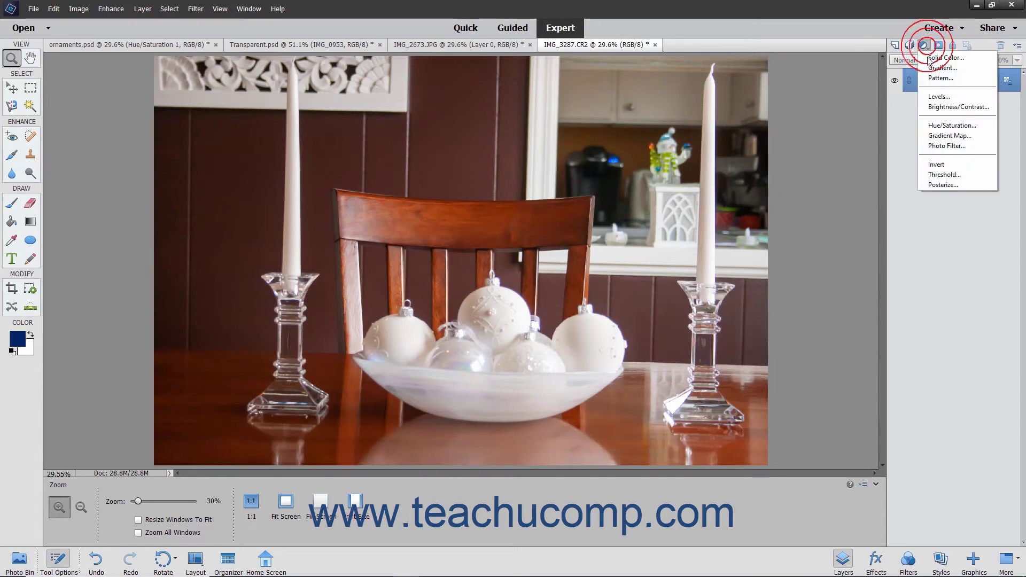
click(935, 79)
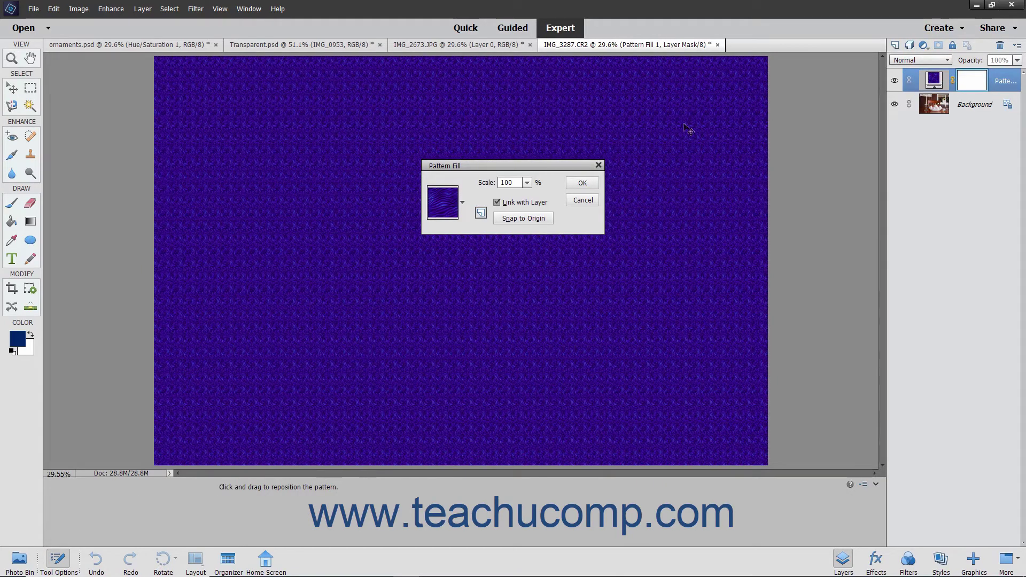
click(527, 183)
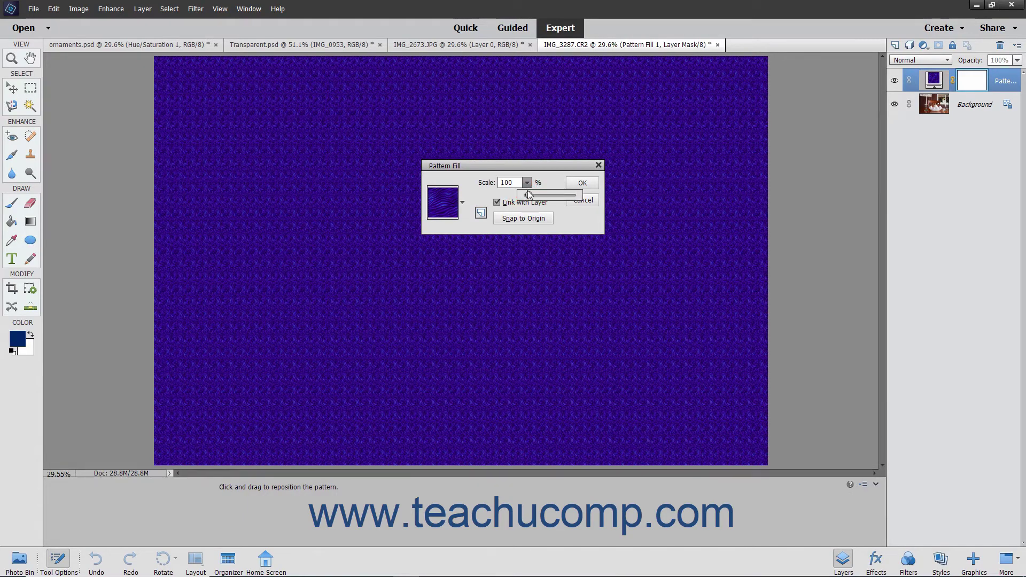
drag(529, 195, 571, 195)
click(580, 184)
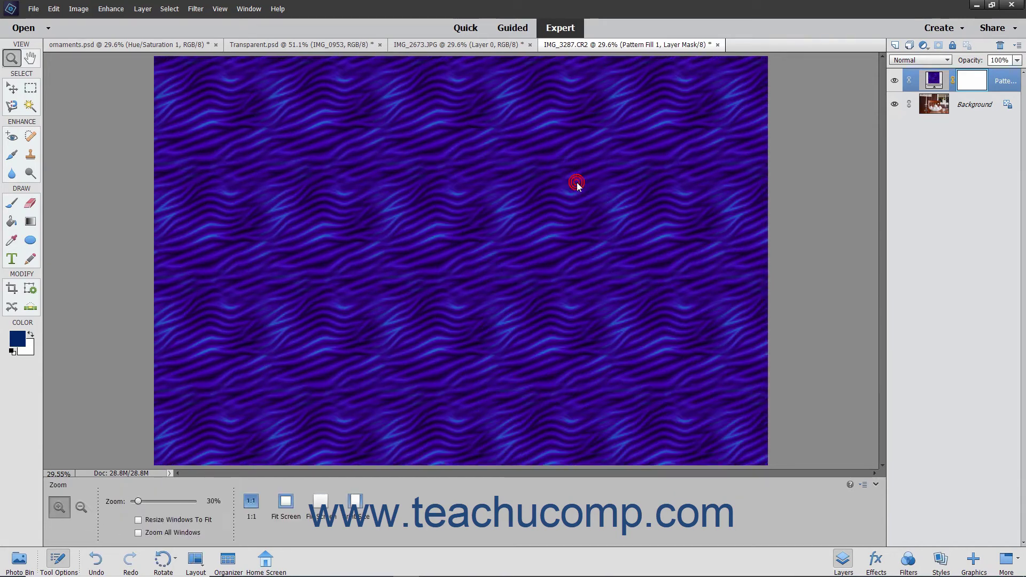
Fade Pattern Fill 1 to 17% opacity, then delete the layer
click(1018, 60)
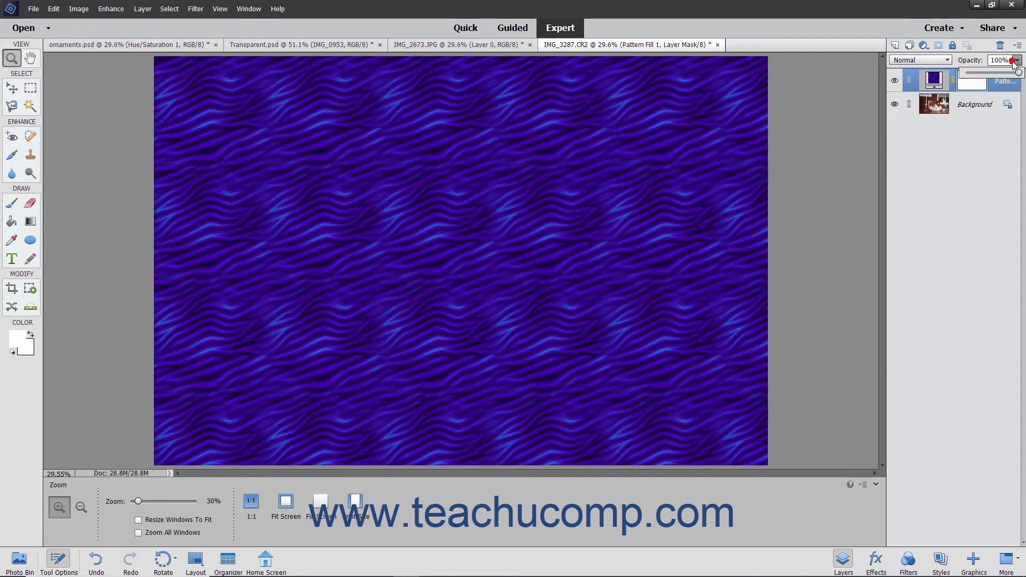
drag(1012, 72, 976, 80)
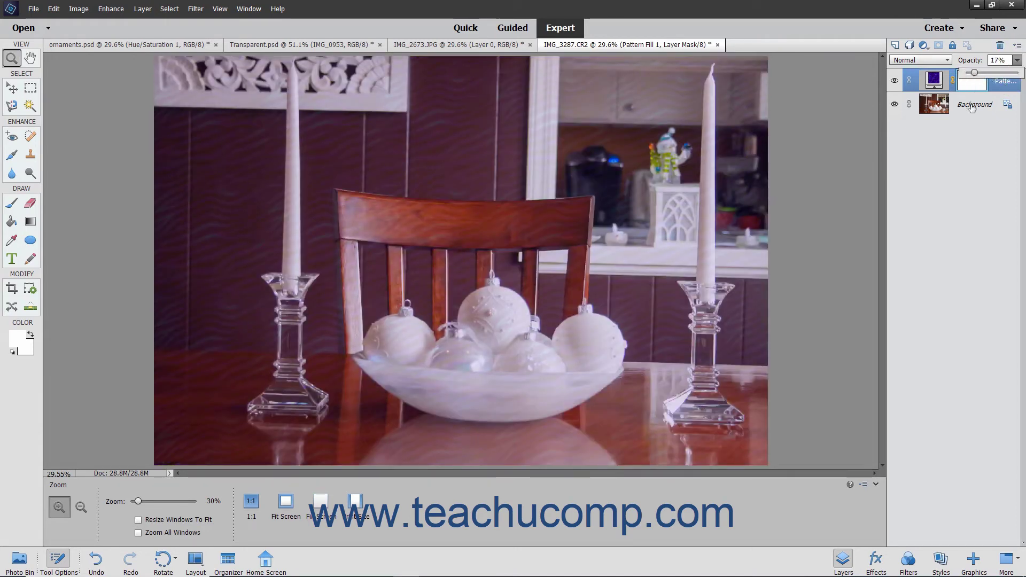
click(970, 159)
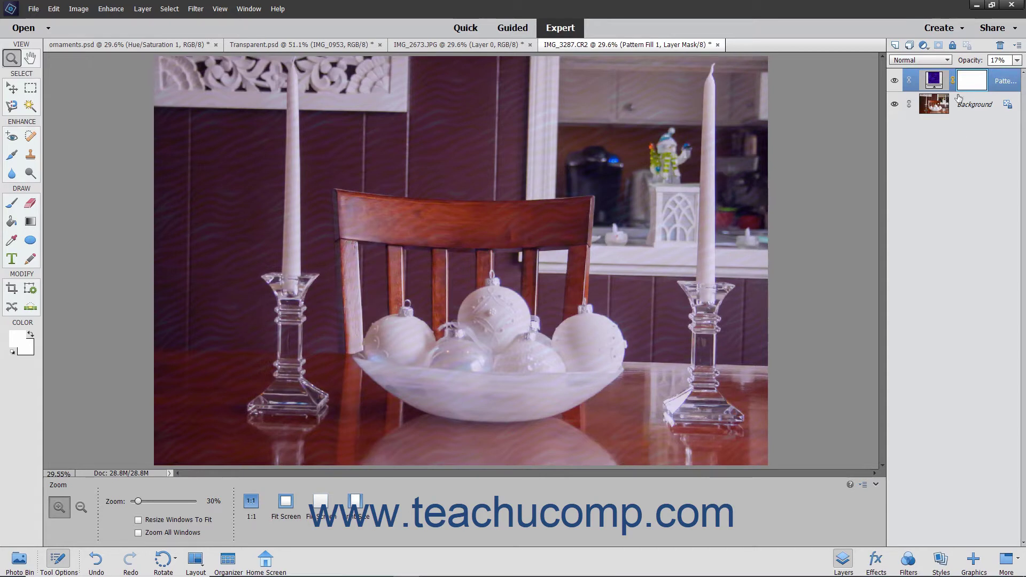
drag(935, 86, 1000, 45)
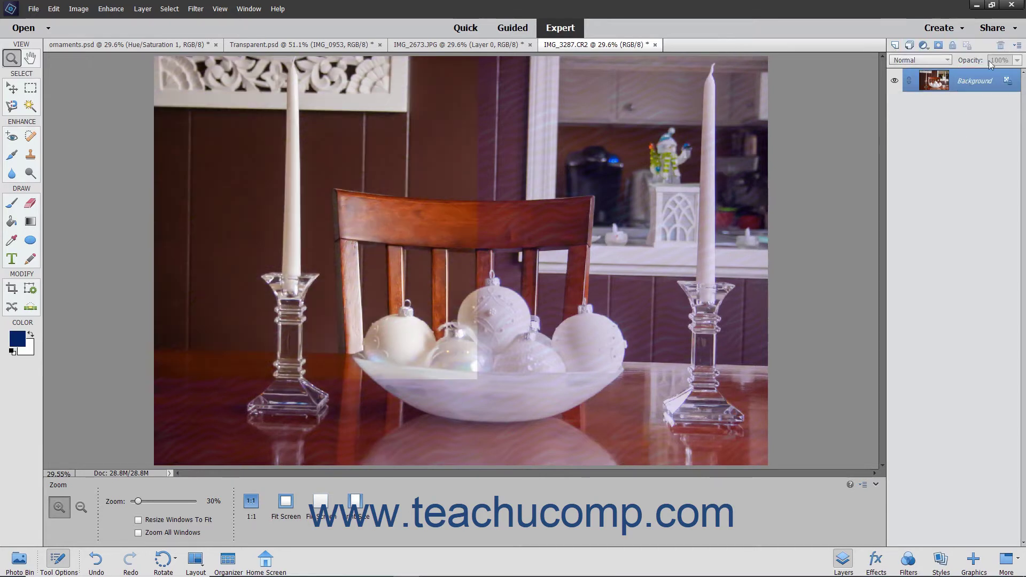
Add Levels with black point sampled from the coffee maker, white point from the window, then delete it
click(924, 45)
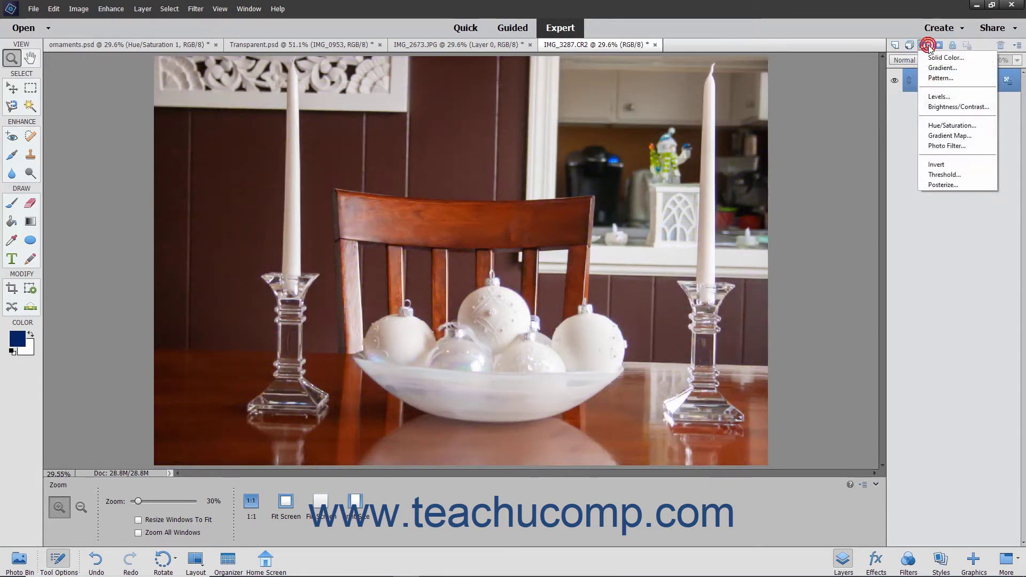
click(936, 96)
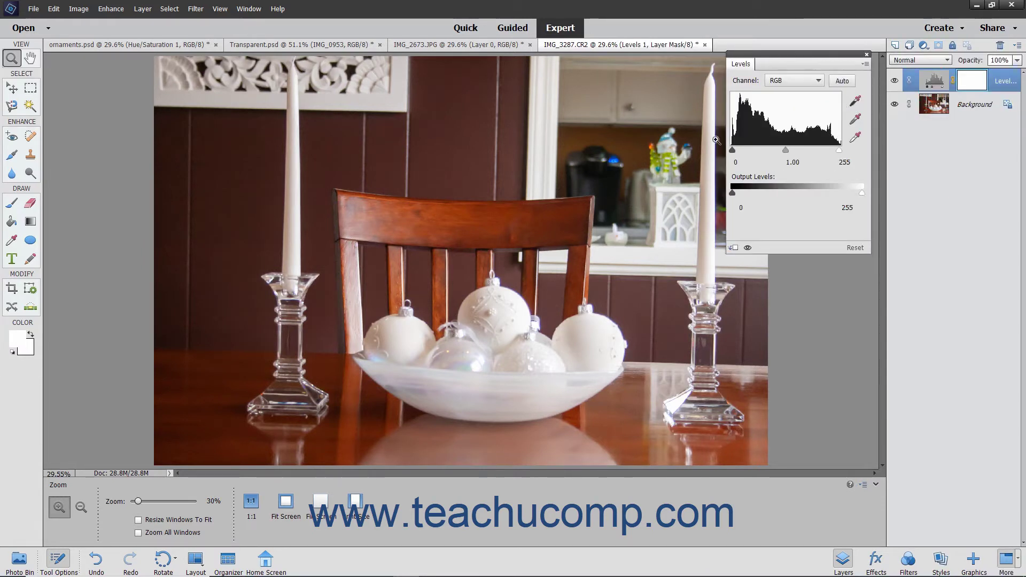
click(856, 101)
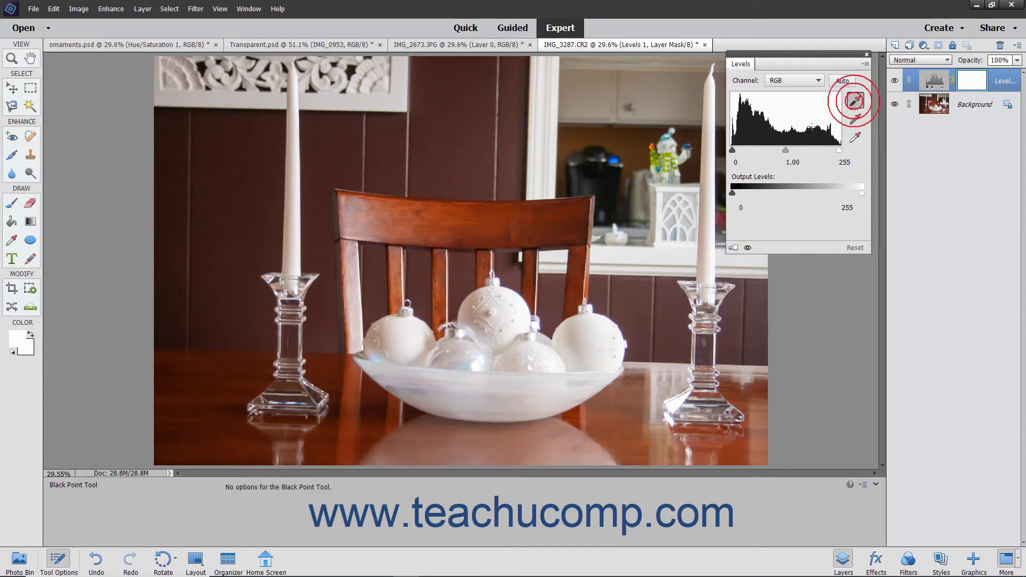
click(597, 168)
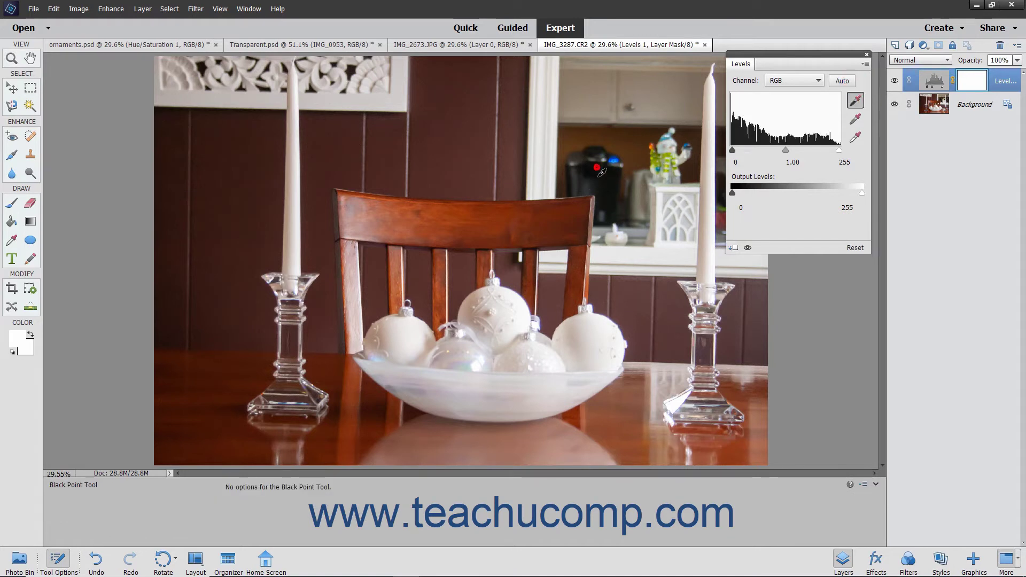
click(856, 138)
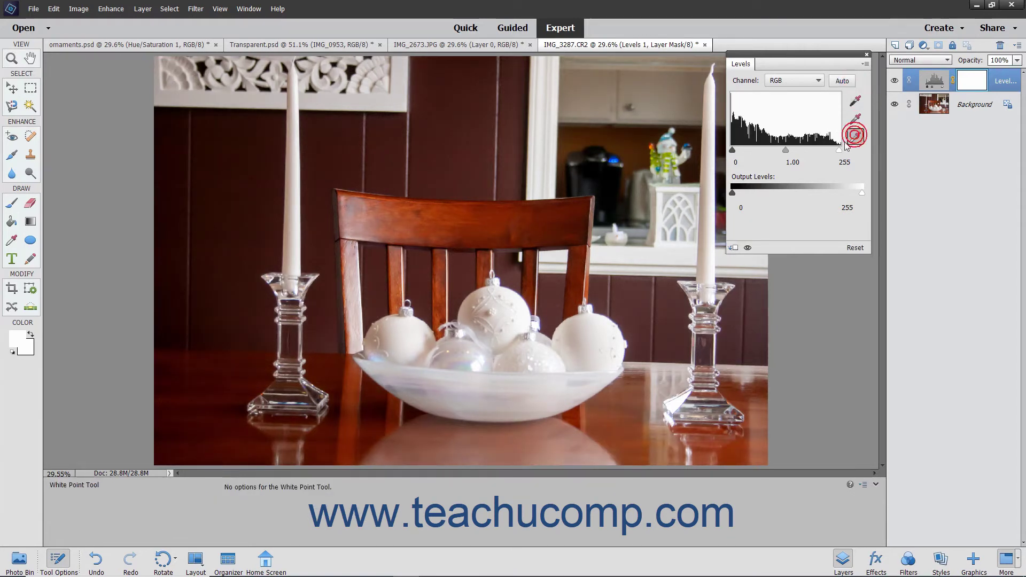
click(671, 254)
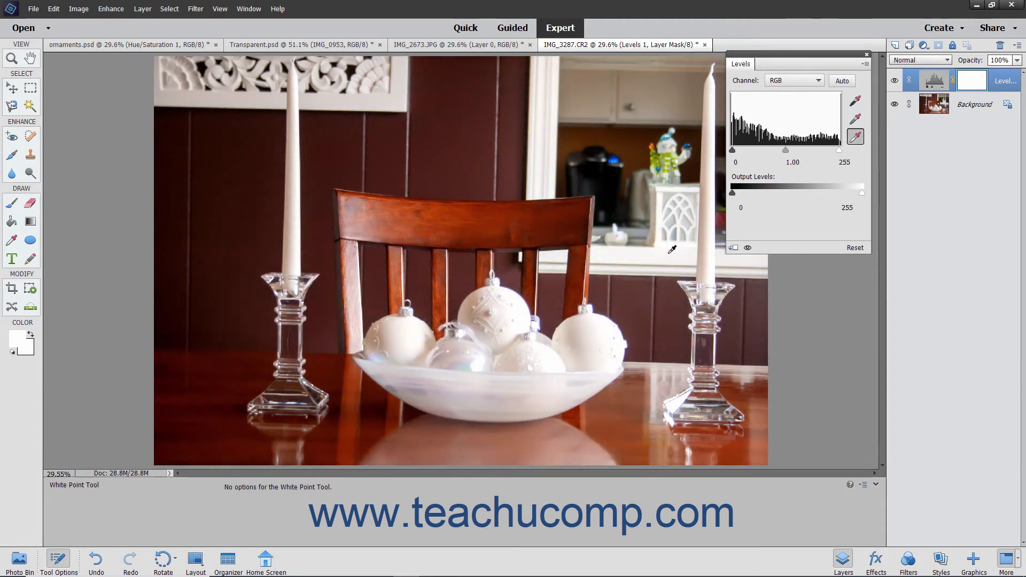
click(867, 55)
drag(951, 85, 1001, 46)
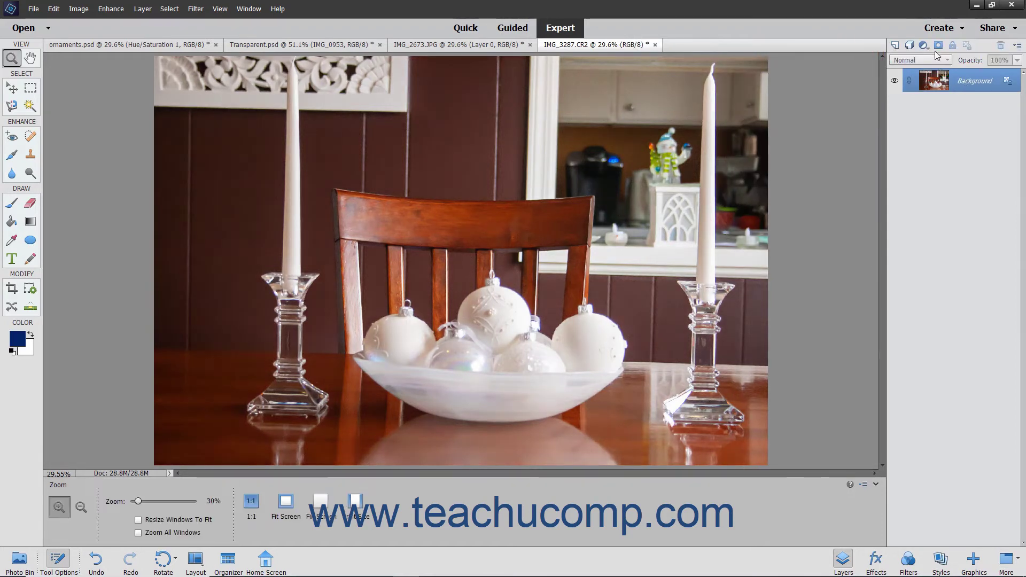
Create Brightness/Contrast 1 at brightness -18, contrast 16, then drag it to the trash
click(924, 46)
click(941, 107)
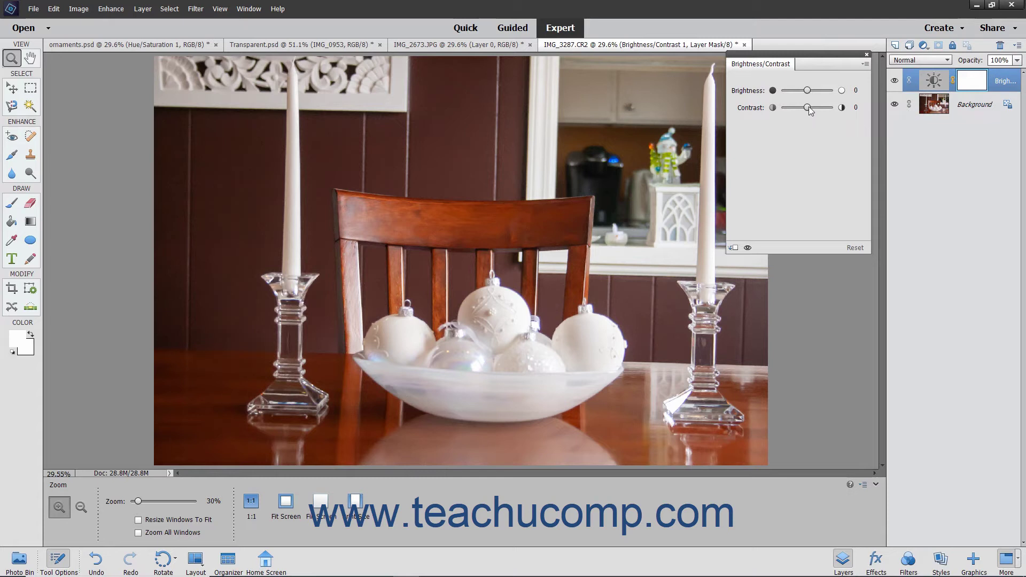
drag(810, 107, 804, 90)
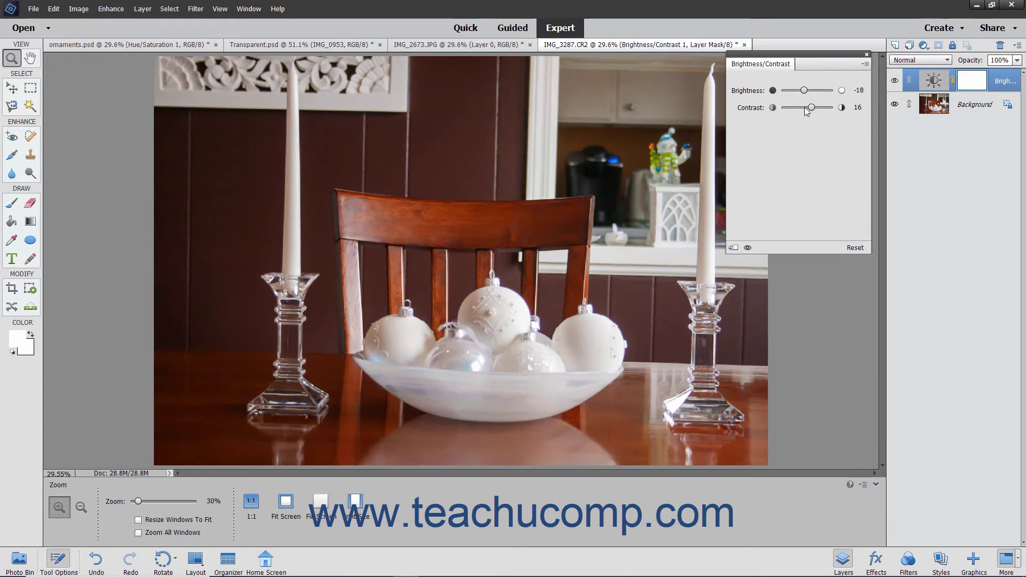
click(867, 55)
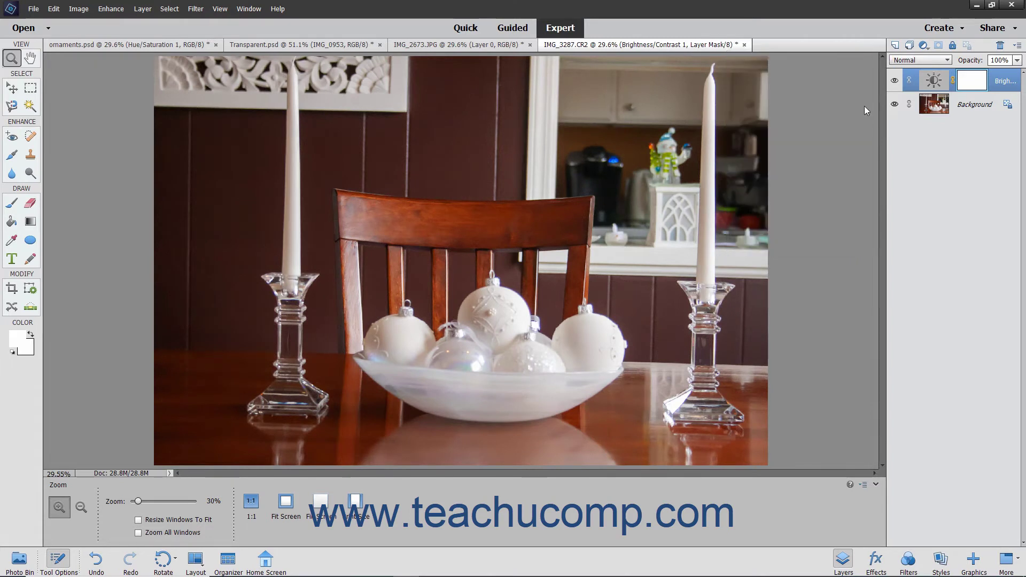
drag(939, 85, 1000, 46)
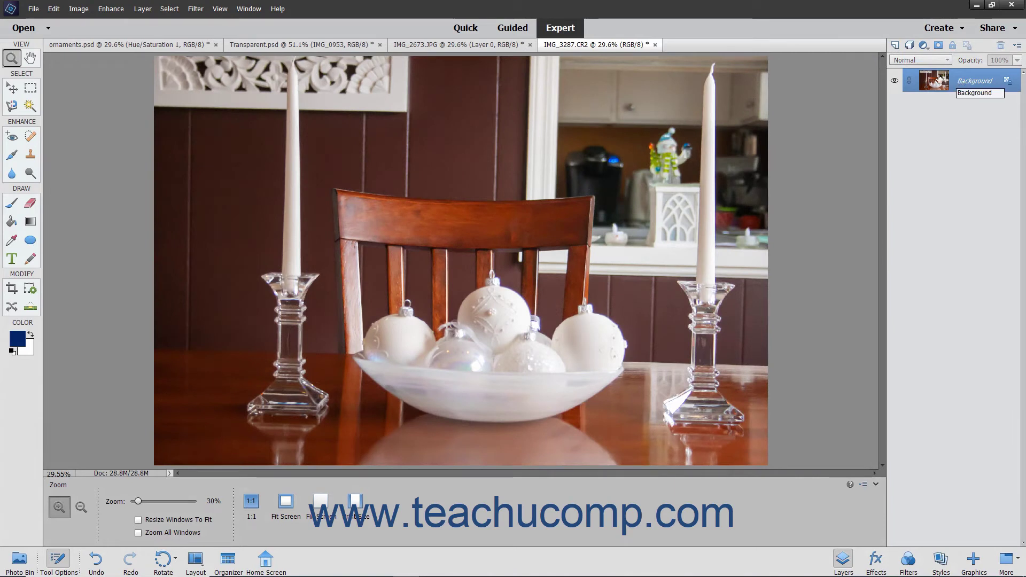
Add Hue/Saturation on the Reds channel: hue -14, saturation +19, lightness -12; then delete it
click(925, 45)
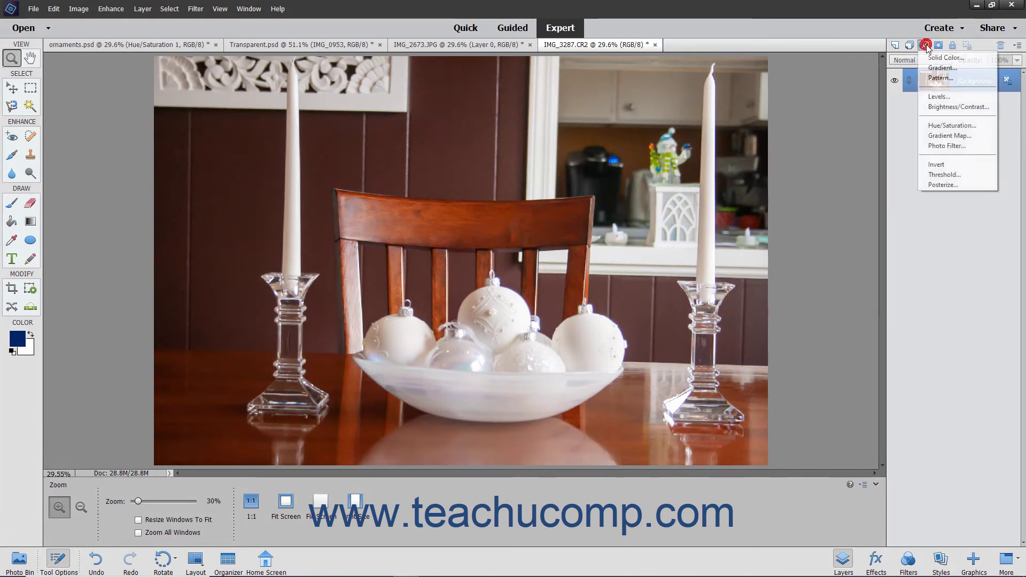
click(936, 126)
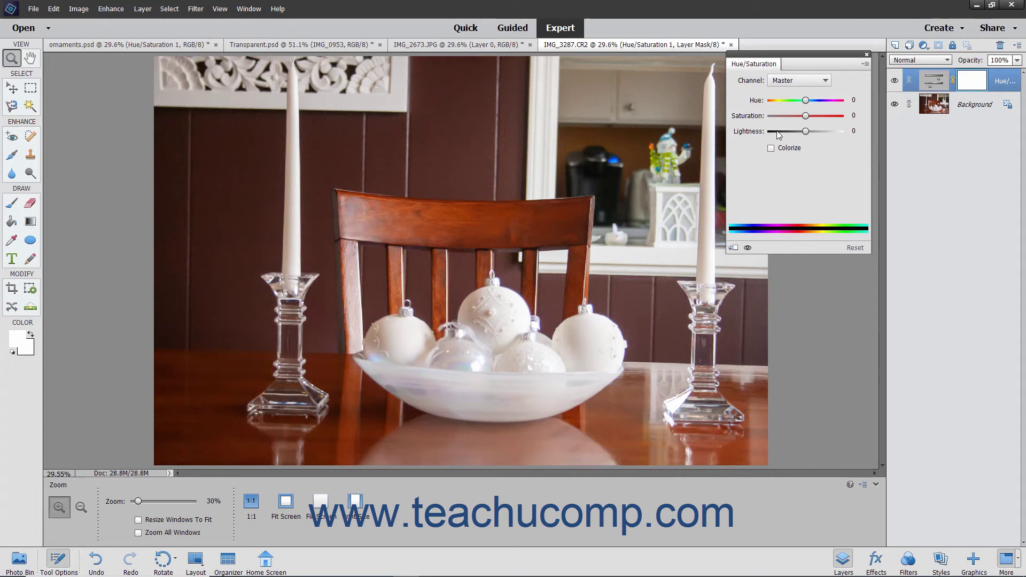
click(815, 81)
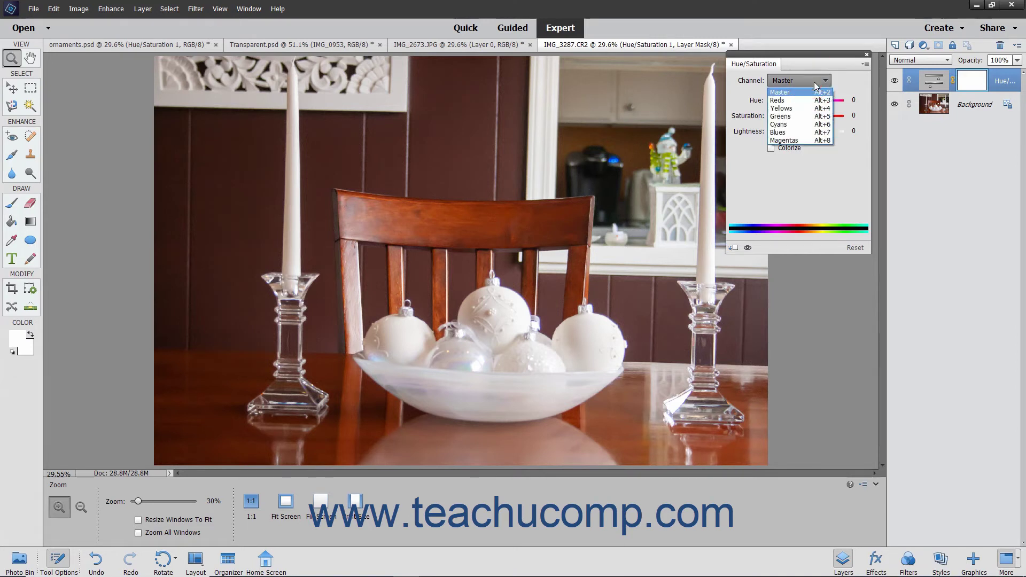
click(809, 97)
drag(806, 100, 803, 134)
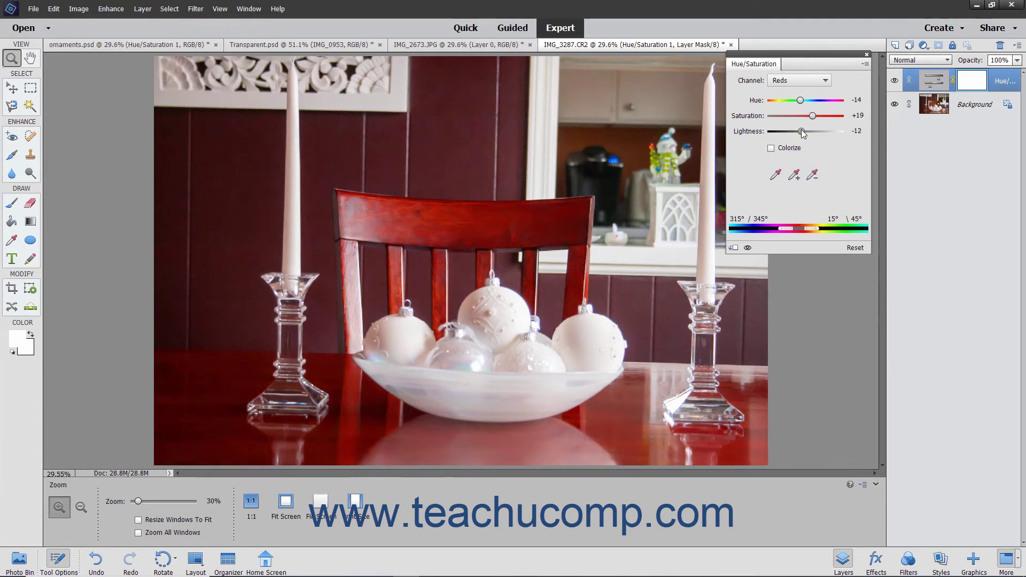
click(867, 55)
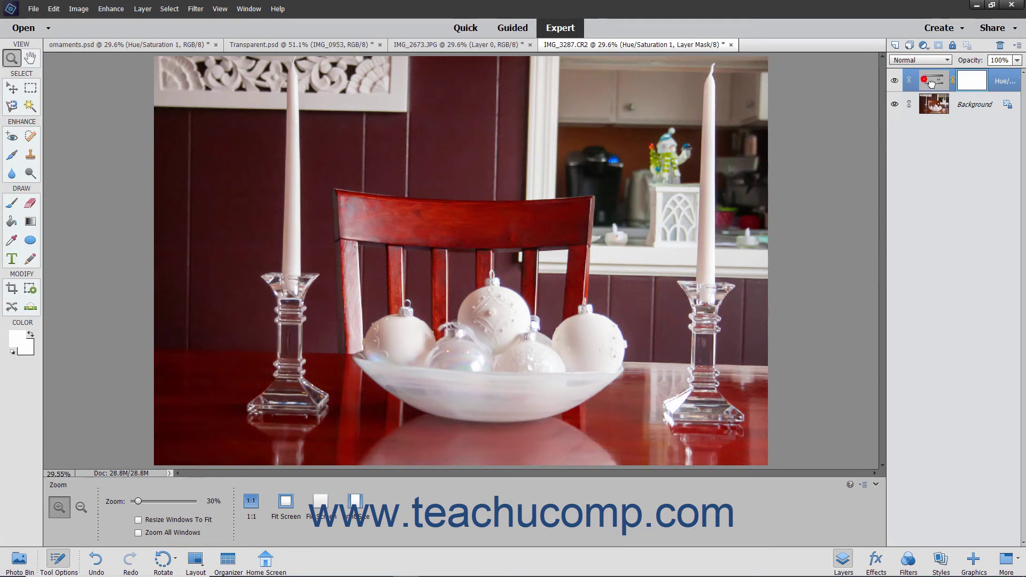
drag(930, 83, 1000, 46)
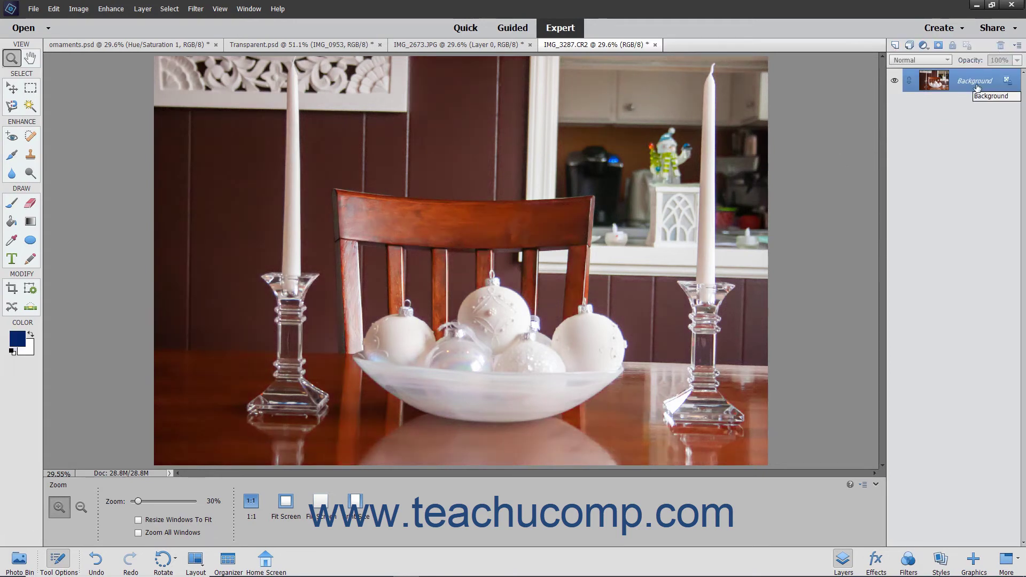
Add a Gradient Map layer switched to the rainbow preset, delete it, and reopen the adjustment list
click(924, 45)
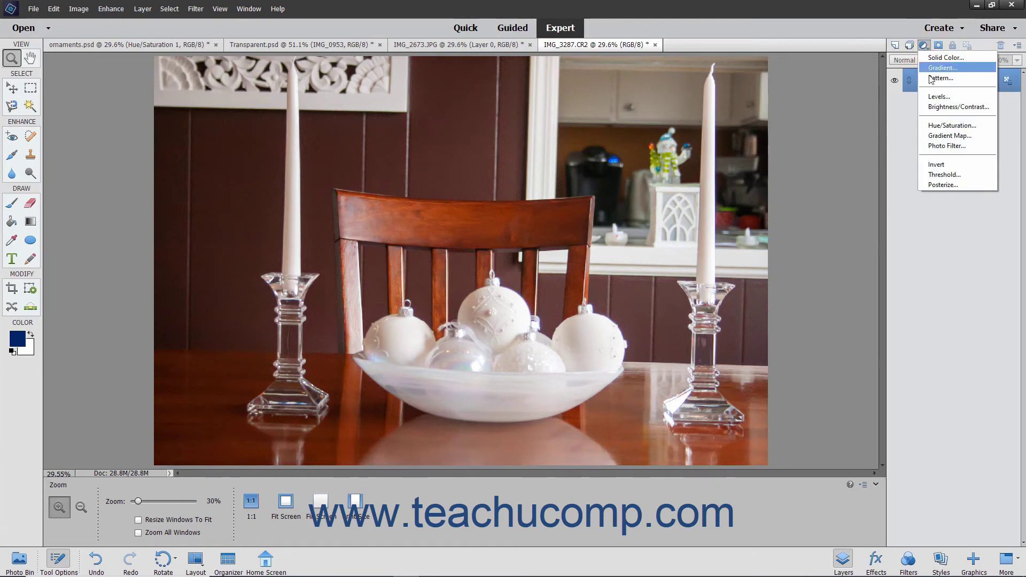
click(942, 136)
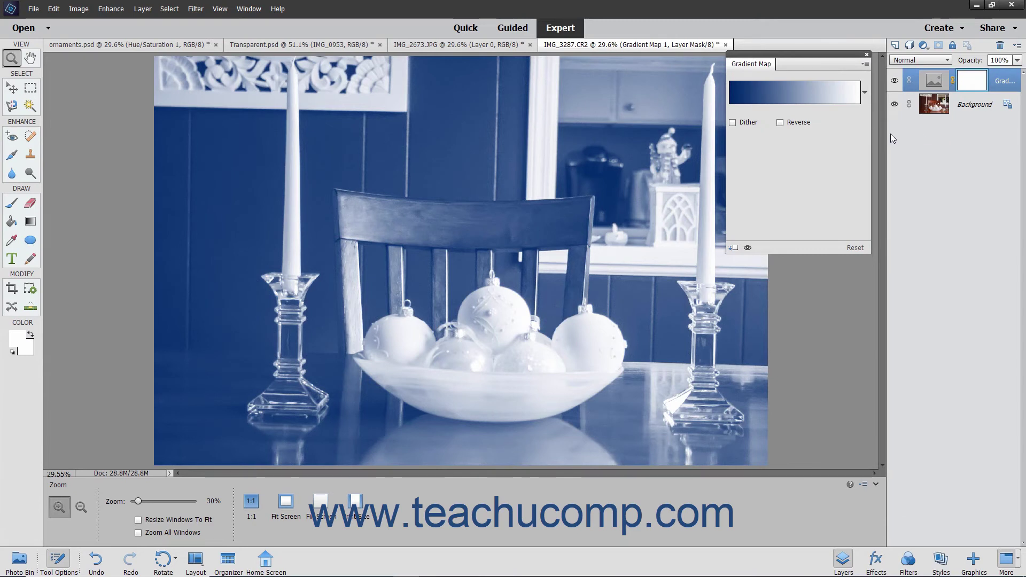
click(865, 93)
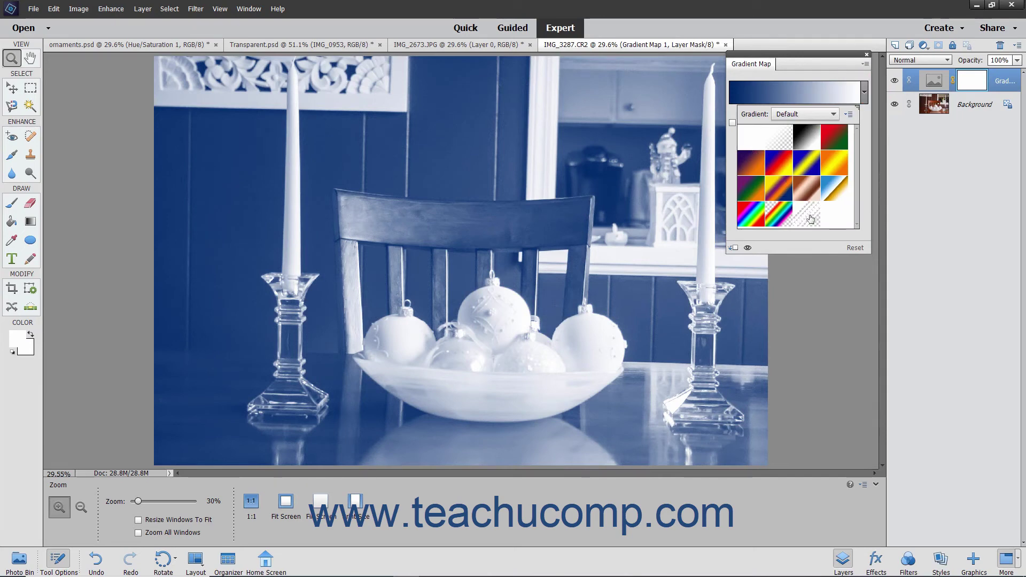
click(783, 218)
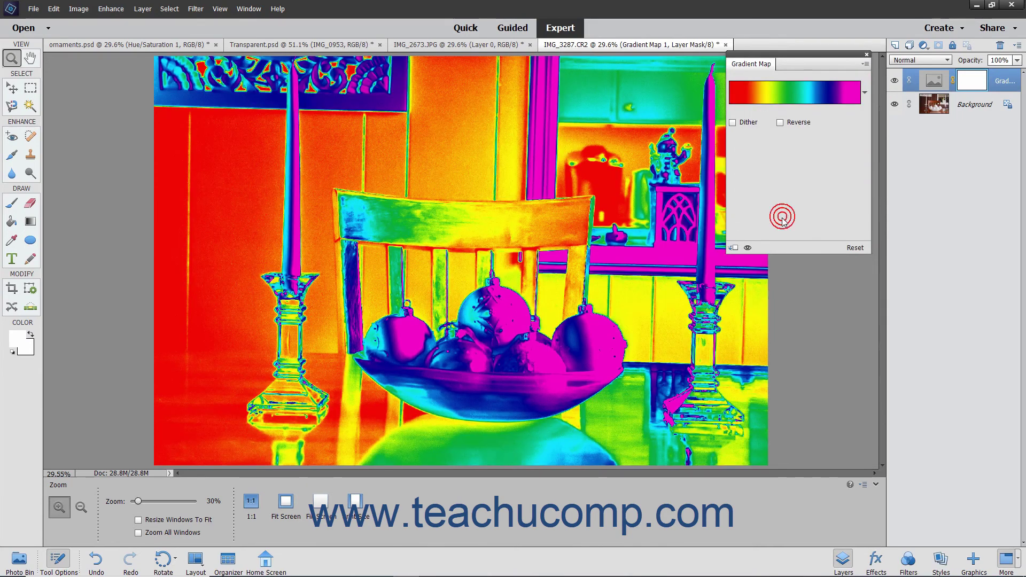
click(867, 54)
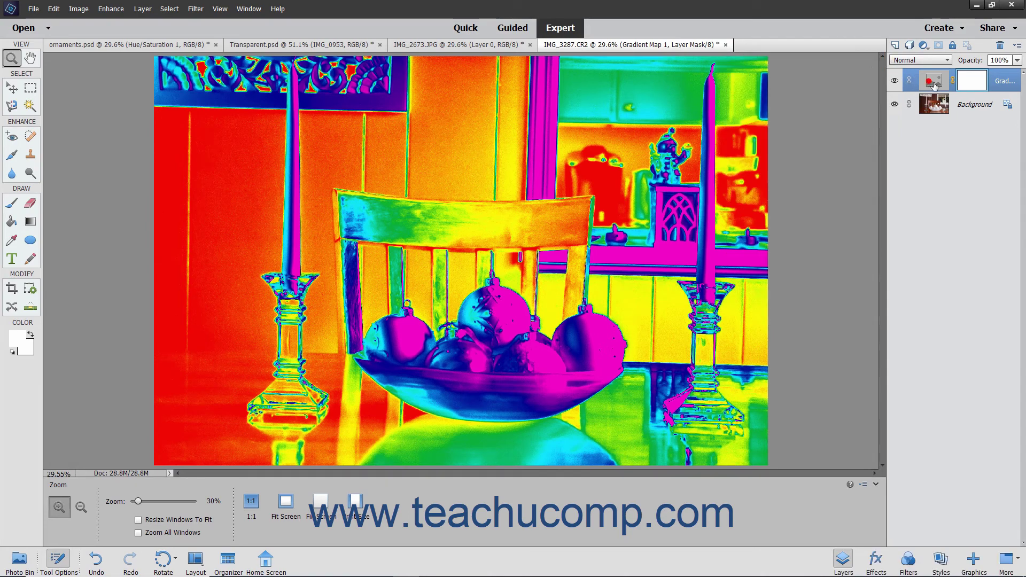
drag(933, 83, 1001, 47)
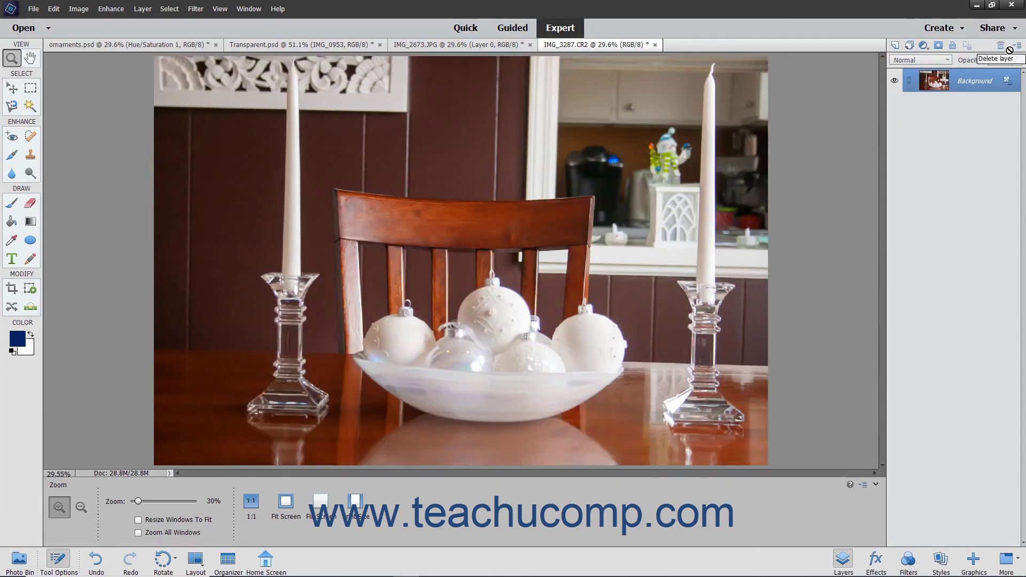
click(924, 46)
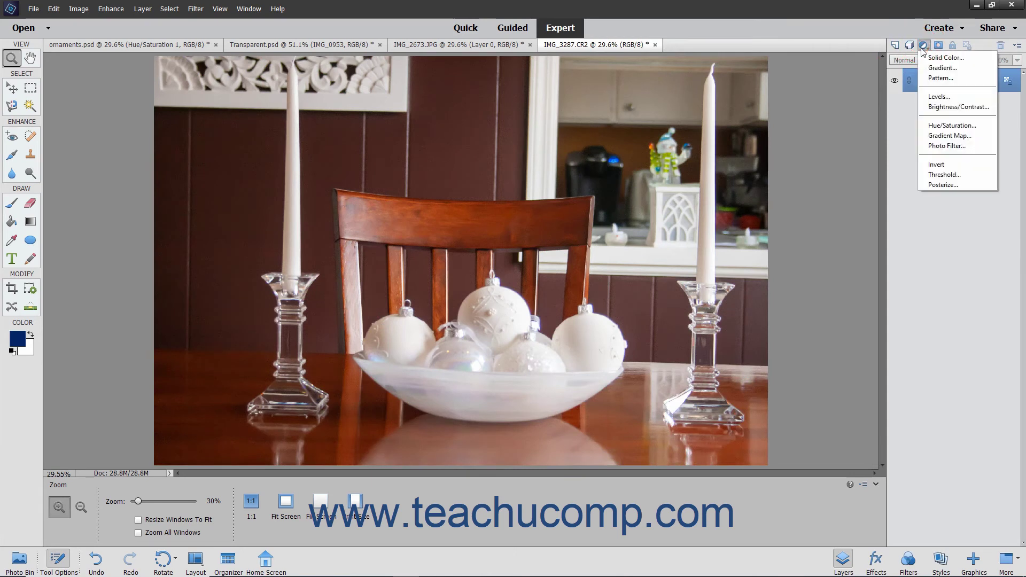
Add a Photo Filter layer using Cooling Filter (LBB) at 32% density, then delete it
click(943, 147)
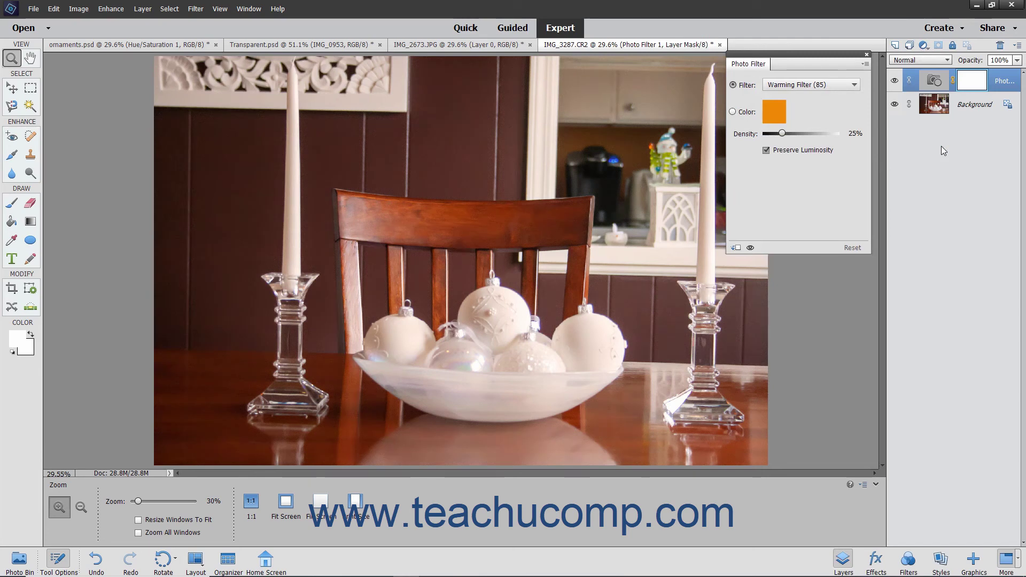
click(803, 85)
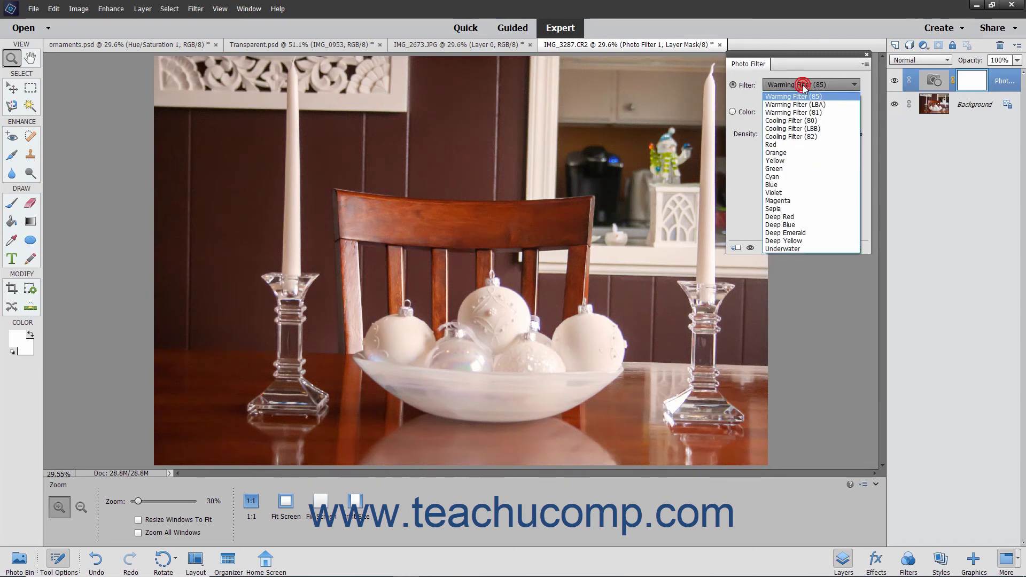
click(803, 129)
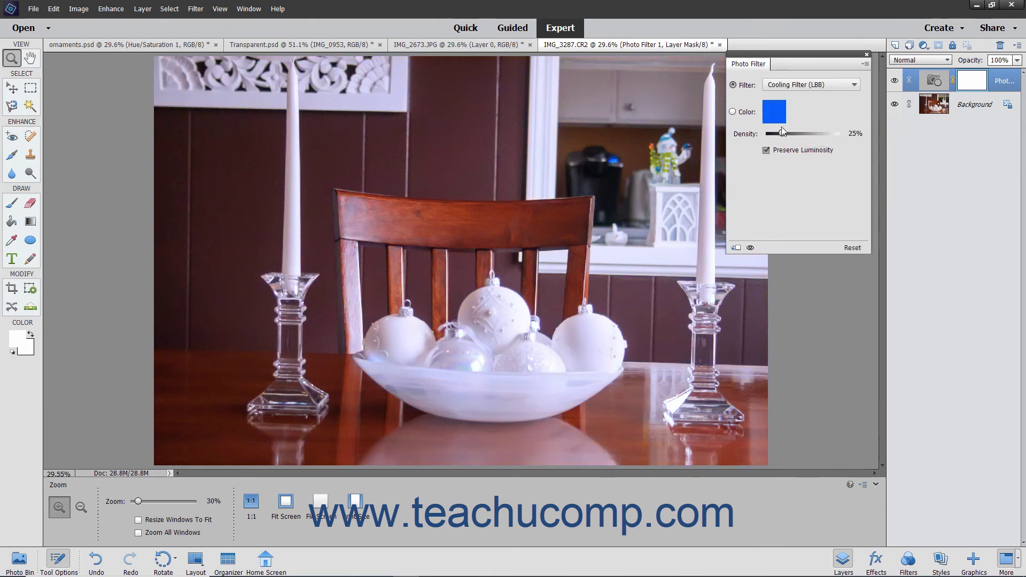
drag(783, 131, 787, 134)
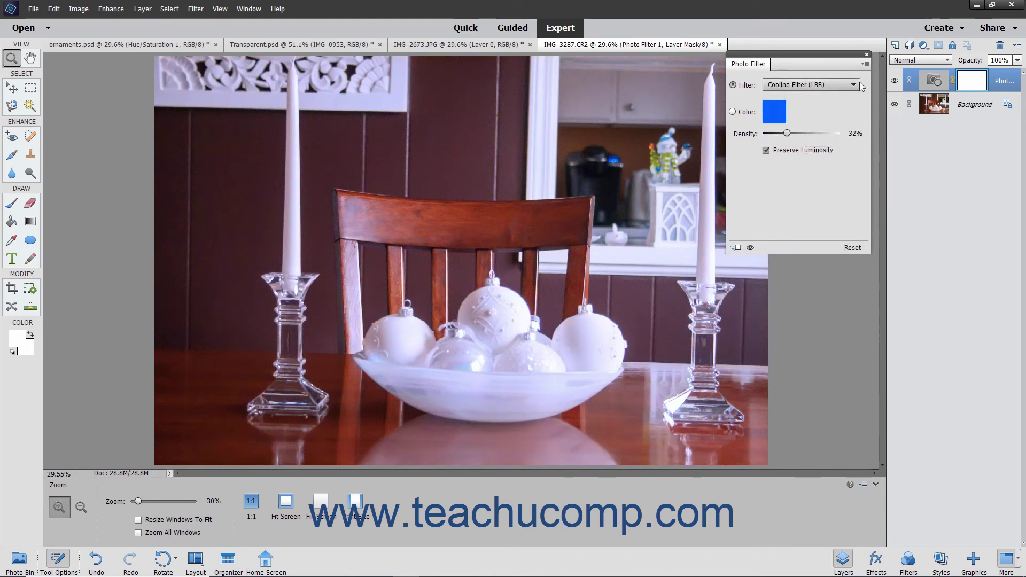
click(867, 54)
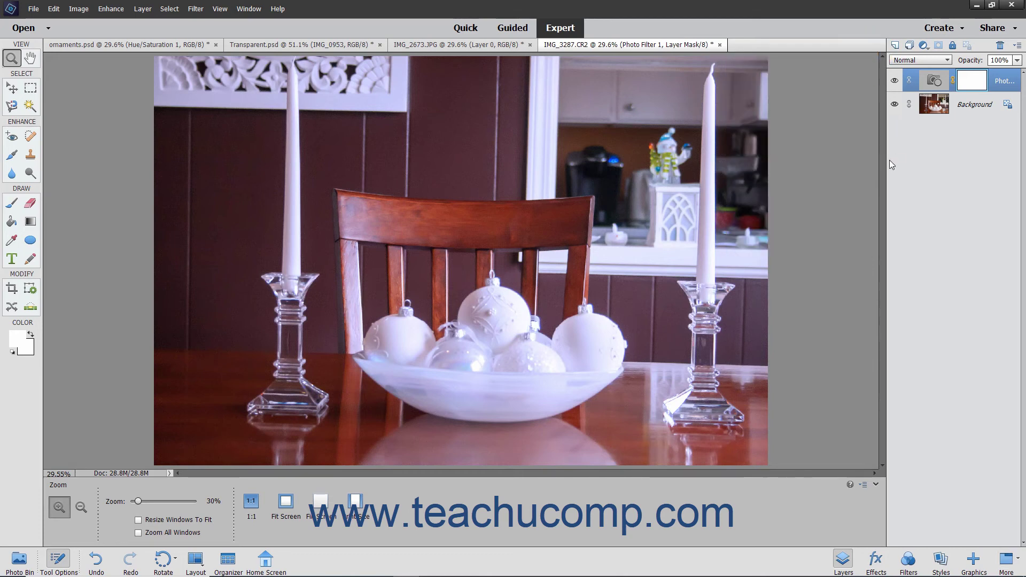
drag(936, 81, 1001, 46)
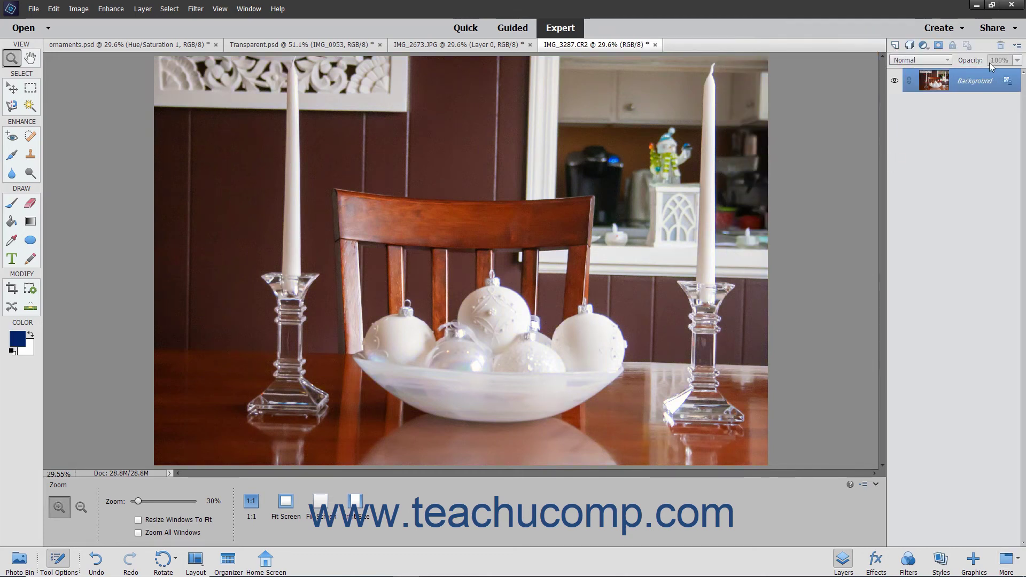
click(924, 45)
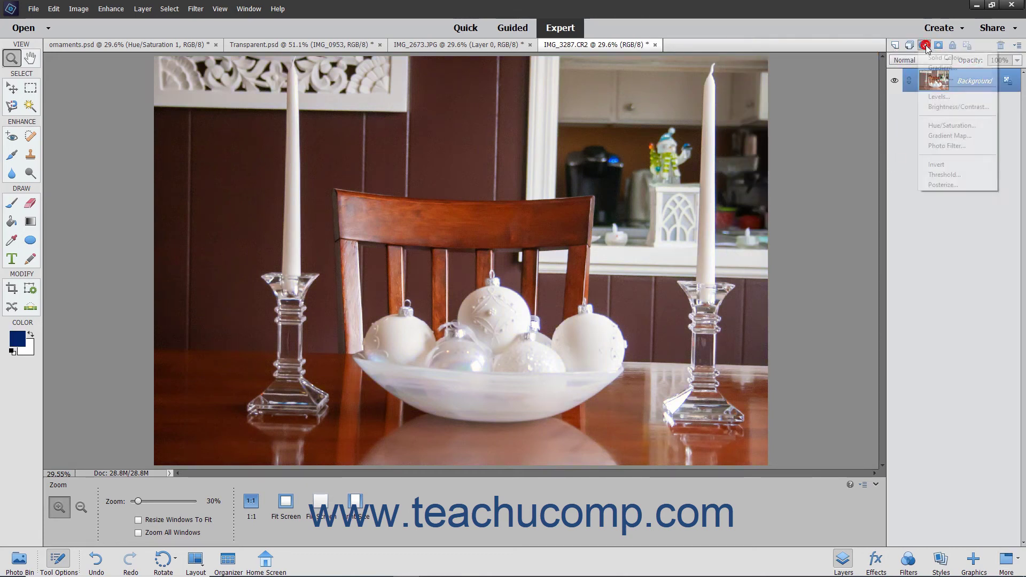
Apply an Invert adjustment layer to make a colour negative, then delete it
click(936, 165)
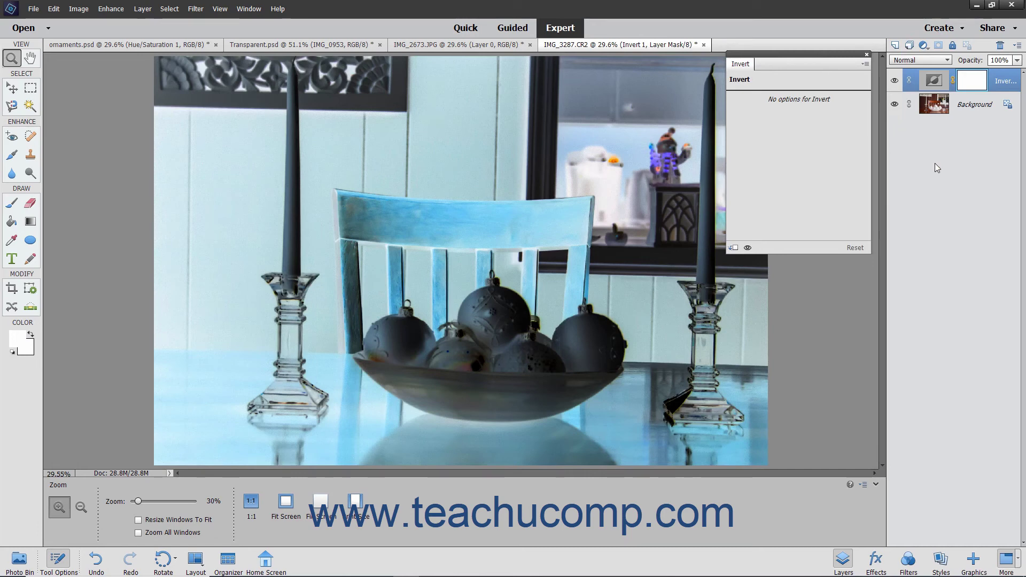
click(868, 53)
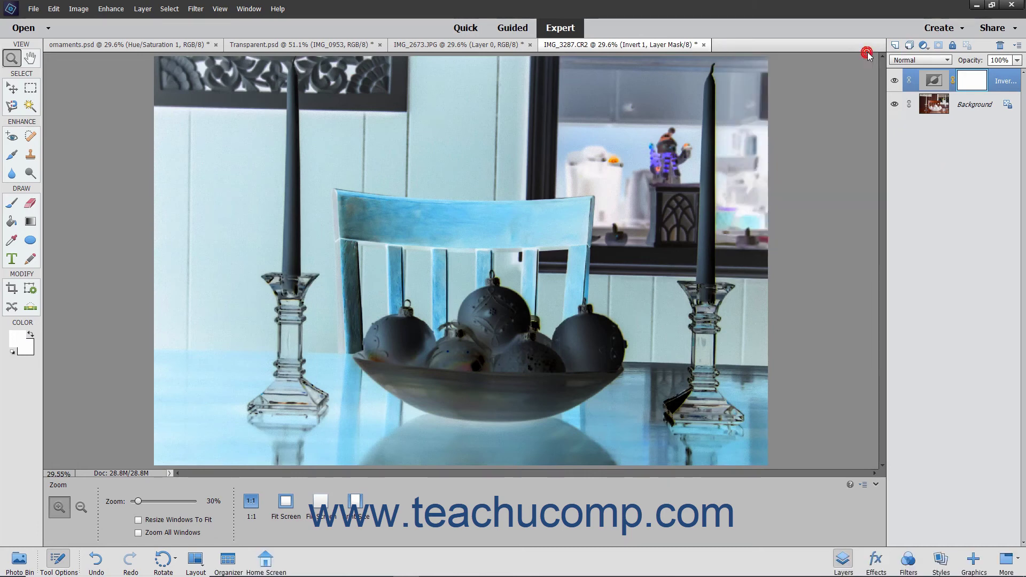
drag(919, 85, 1000, 46)
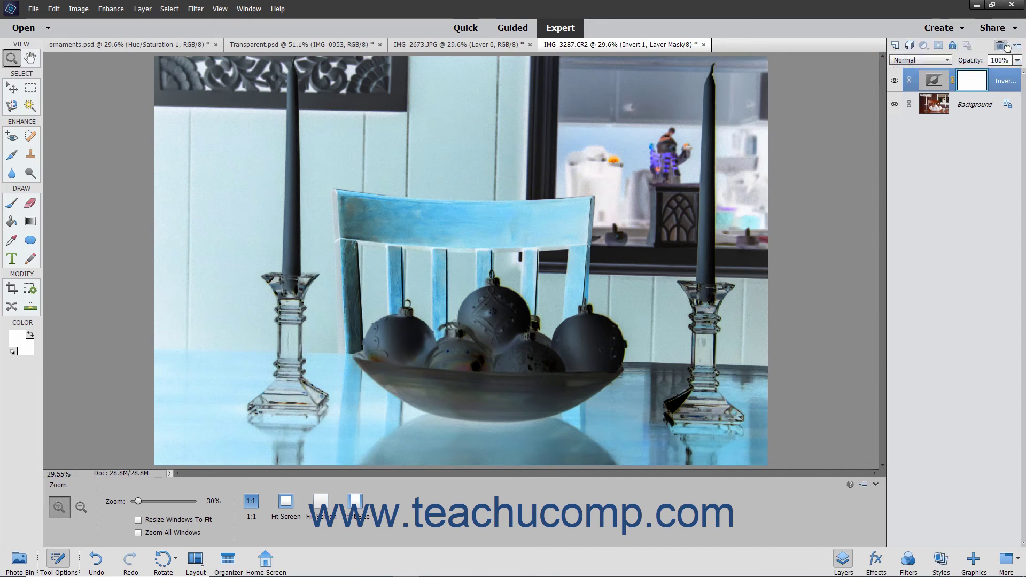
Add a Threshold adjustment layer with the threshold level set to 92
click(924, 46)
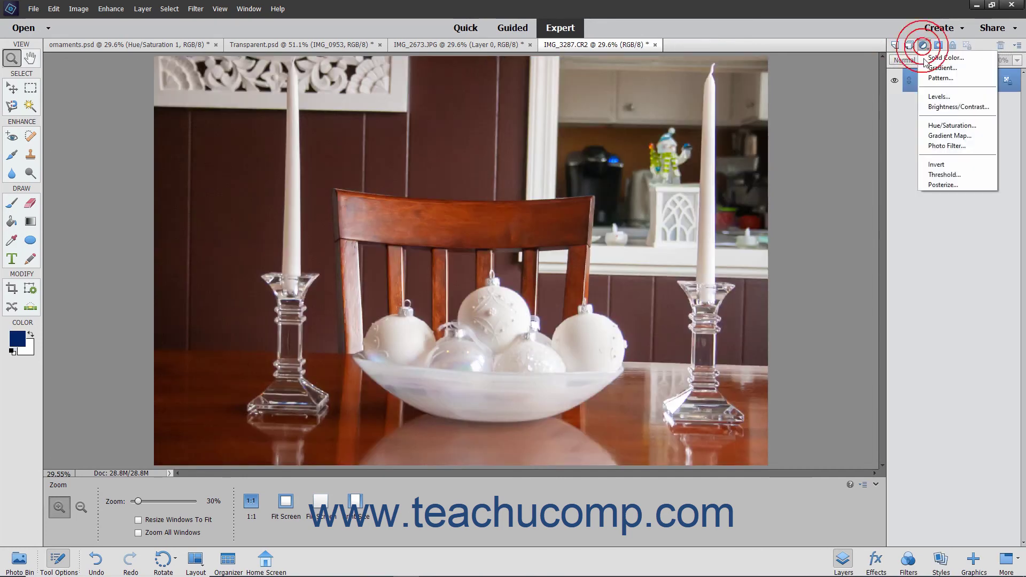
click(944, 176)
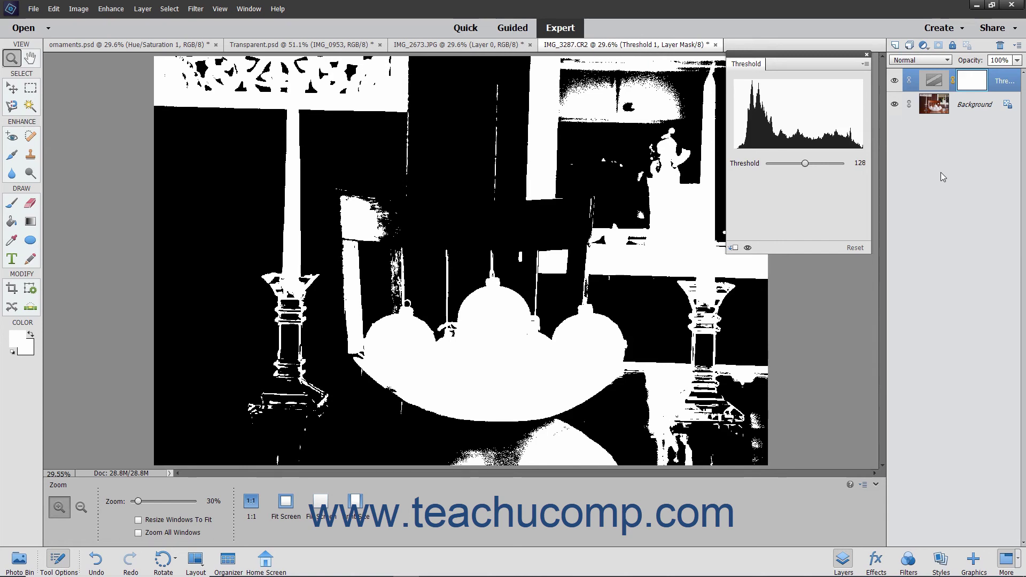
mouse_move(807, 163)
mouse_down()
mouse_move(794, 163)
mouse_move(803, 163)
mouse_up()
Delete the Threshold layer and bring up the adjustment layer types again
click(868, 55)
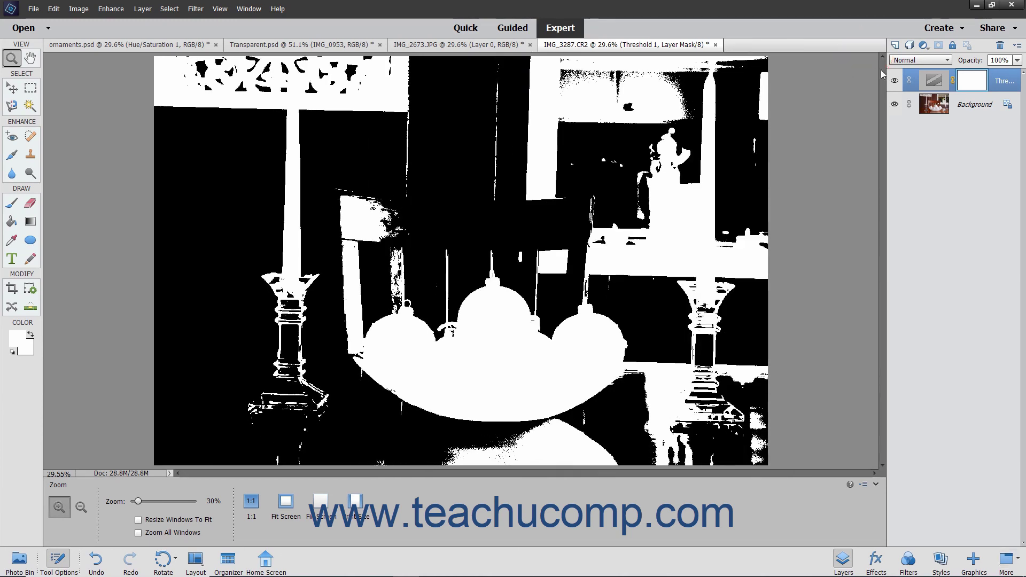
click(1001, 45)
click(925, 47)
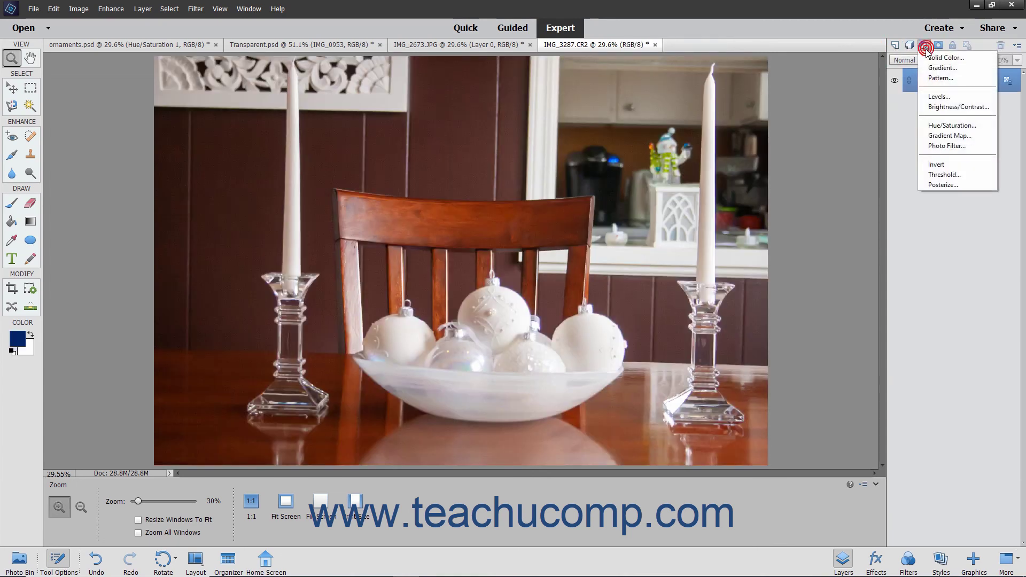
Add a Posterize adjustment layer with levels raised from 4 to 10
click(941, 184)
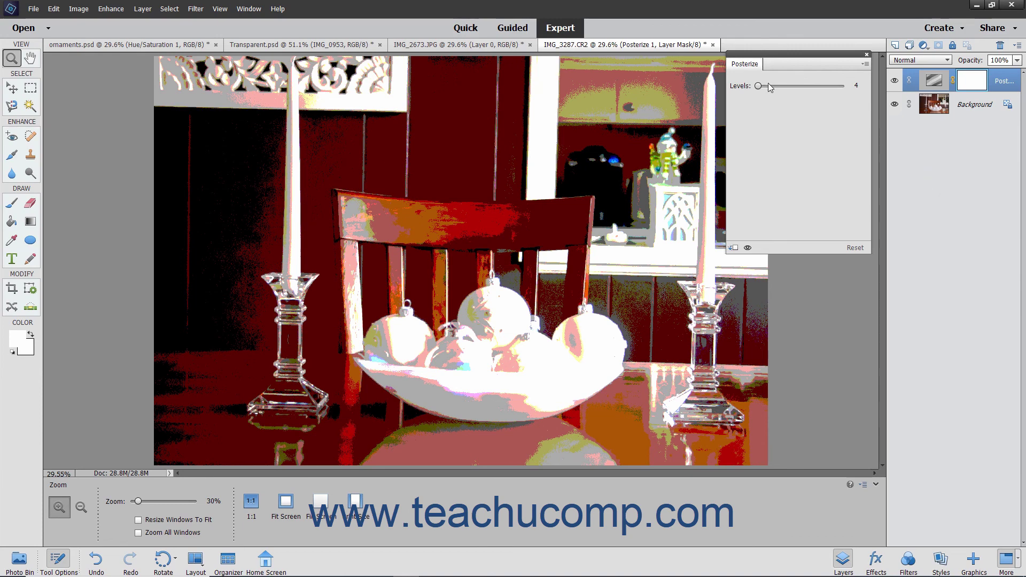
drag(760, 87, 760, 84)
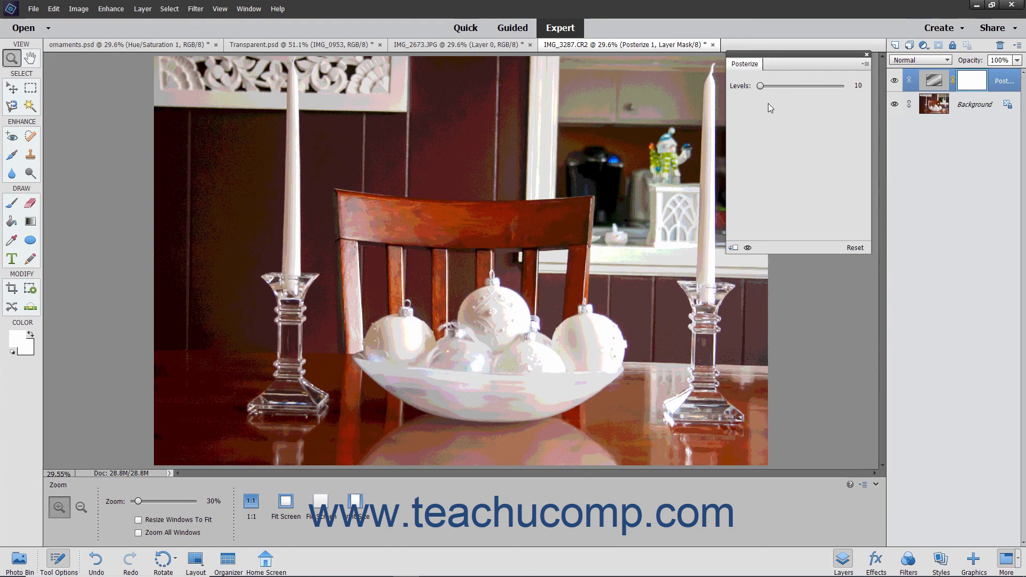
click(867, 54)
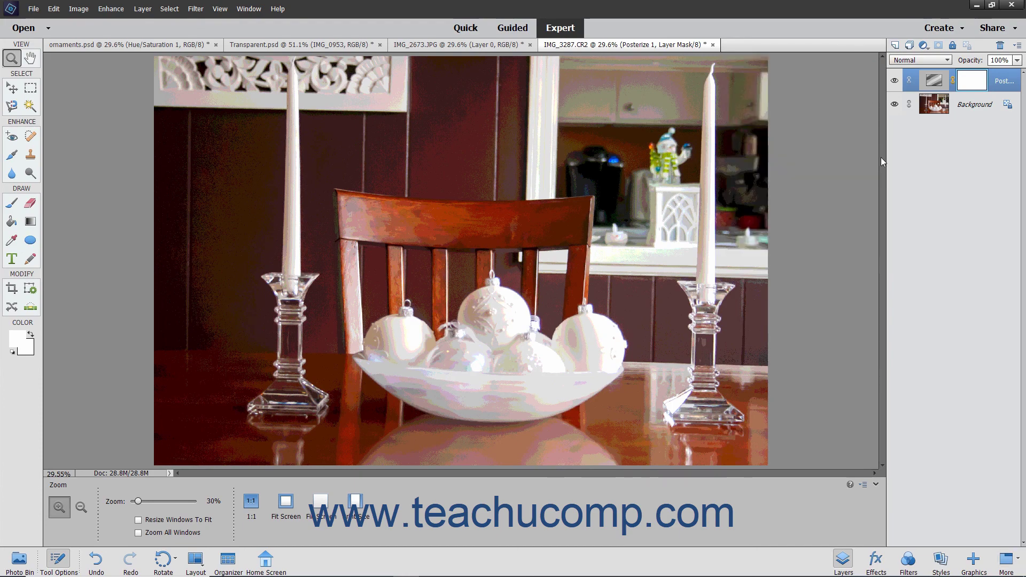